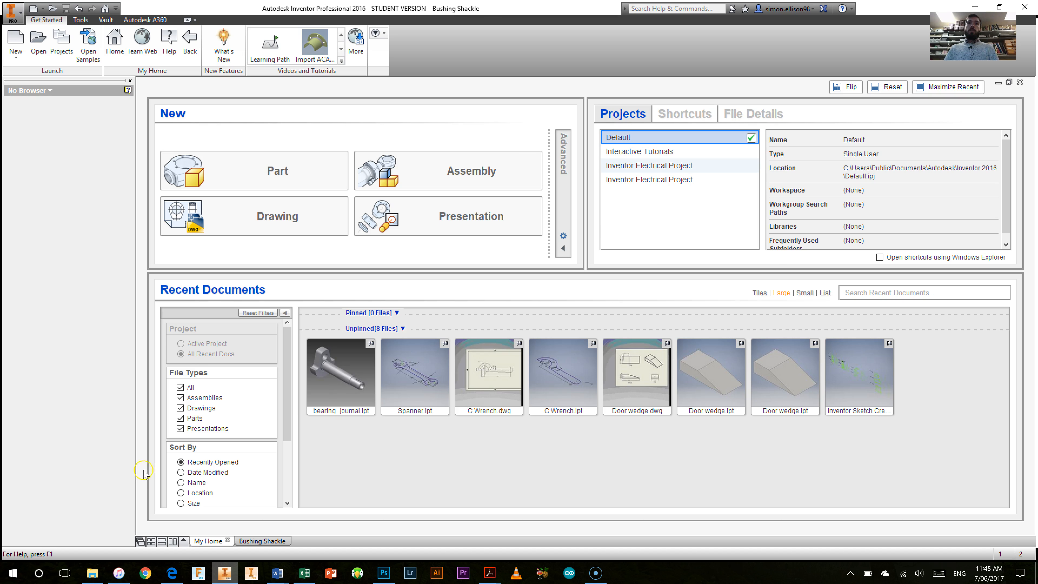
Step: Examine the finished Bushing Shackle drawing and its view layout, and return to the home page
{"action": "left_click", "coordinate": [268, 544]}
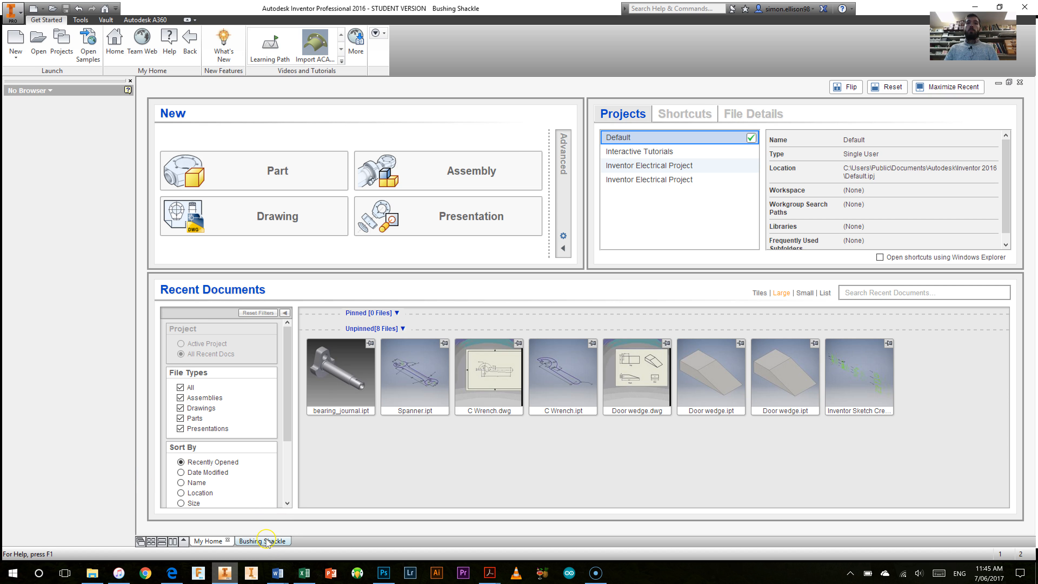
{"action": "left_click", "coordinate": [261, 542]}
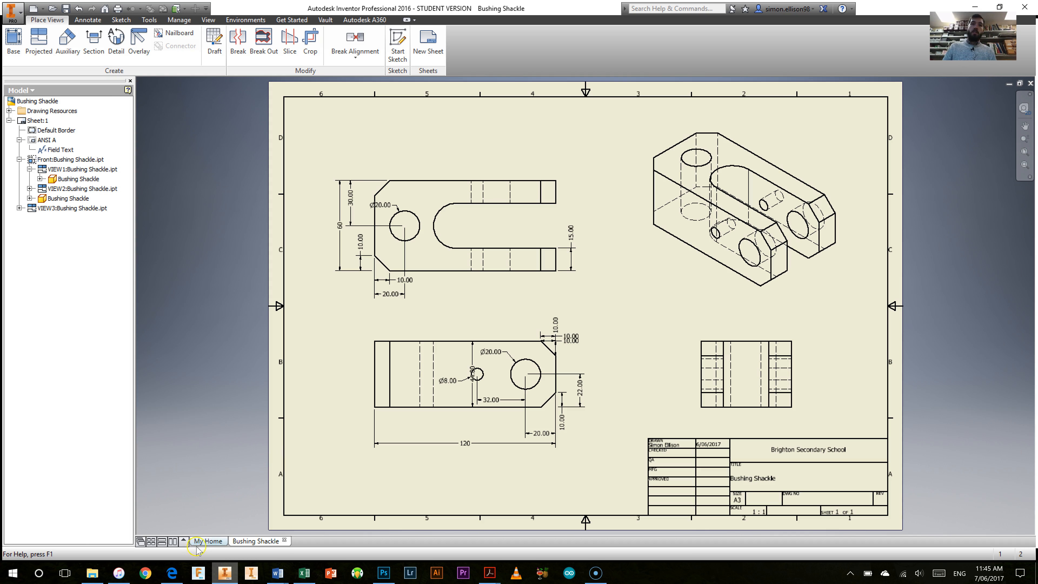
{"action": "left_click", "coordinate": [208, 541]}
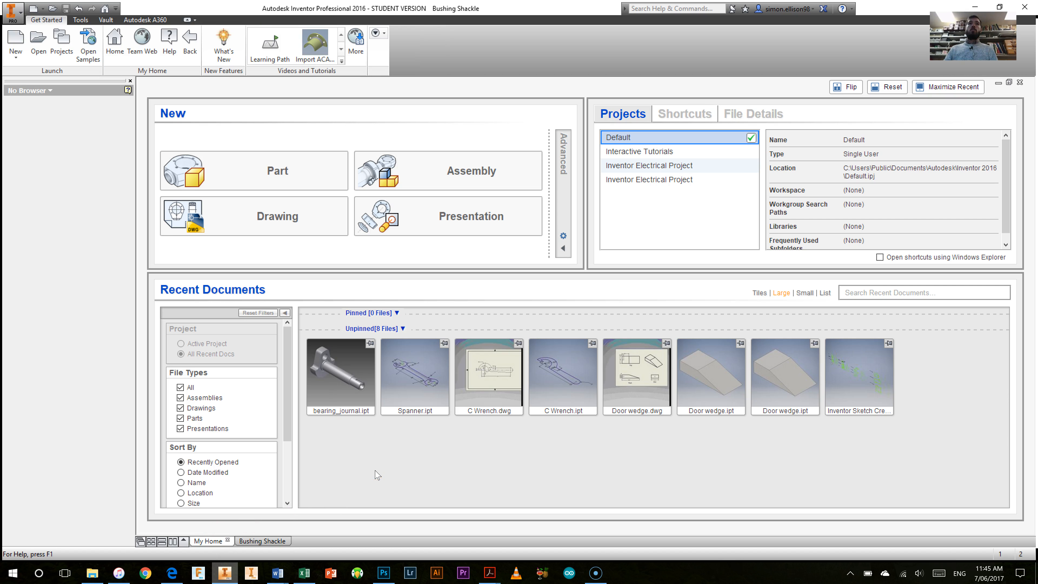
Step: Create a new blank drawing file from the default drawing template
{"action": "left_click", "coordinate": [304, 234]}
{"action": "left_click", "coordinate": [43, 9]}
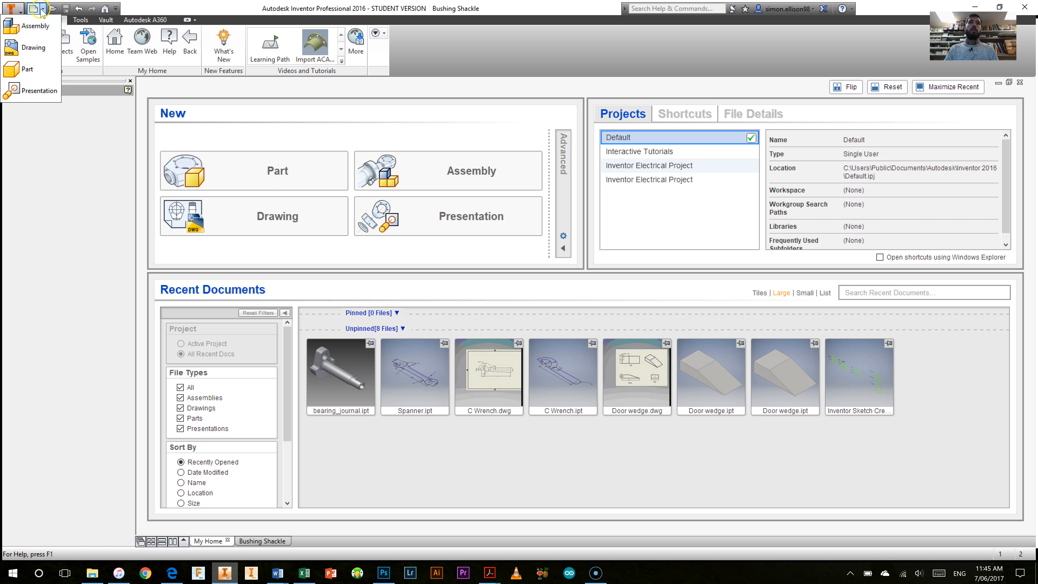
{"action": "left_click", "coordinate": [38, 48]}
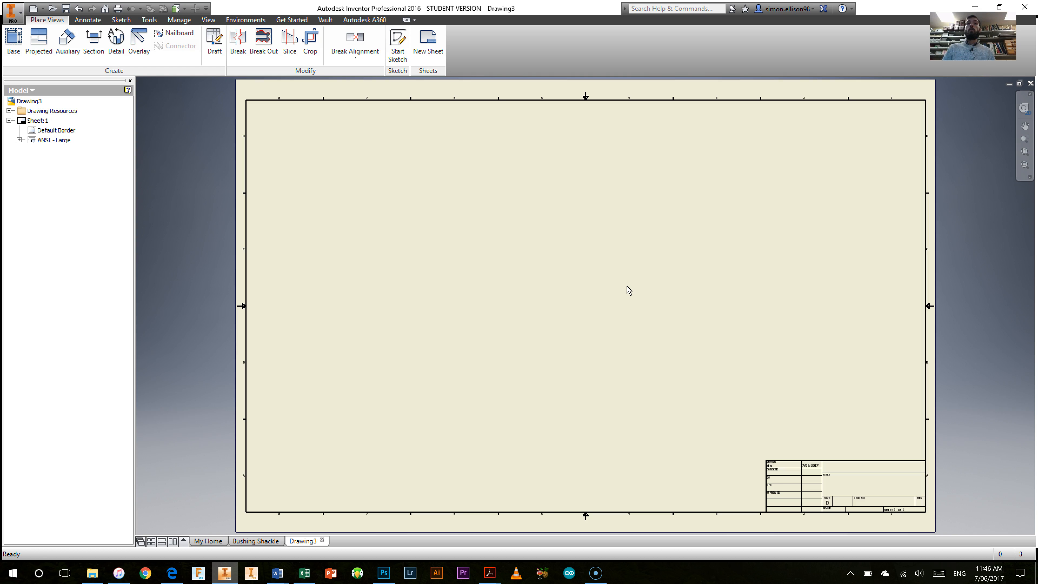
Step: Inspect the sheet size entry in the new drawing's title block and fit the whole sheet in view
{"action": "left_click", "coordinate": [580, 273]}
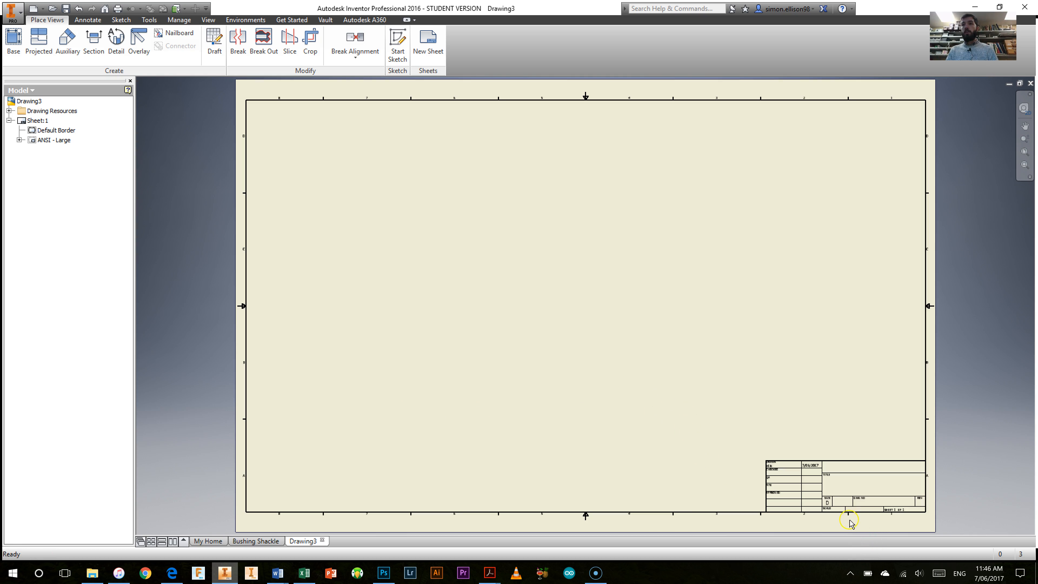
{"action": "scroll", "coordinate": [826, 517], "scroll_direction": "up", "scroll_amount": 5}
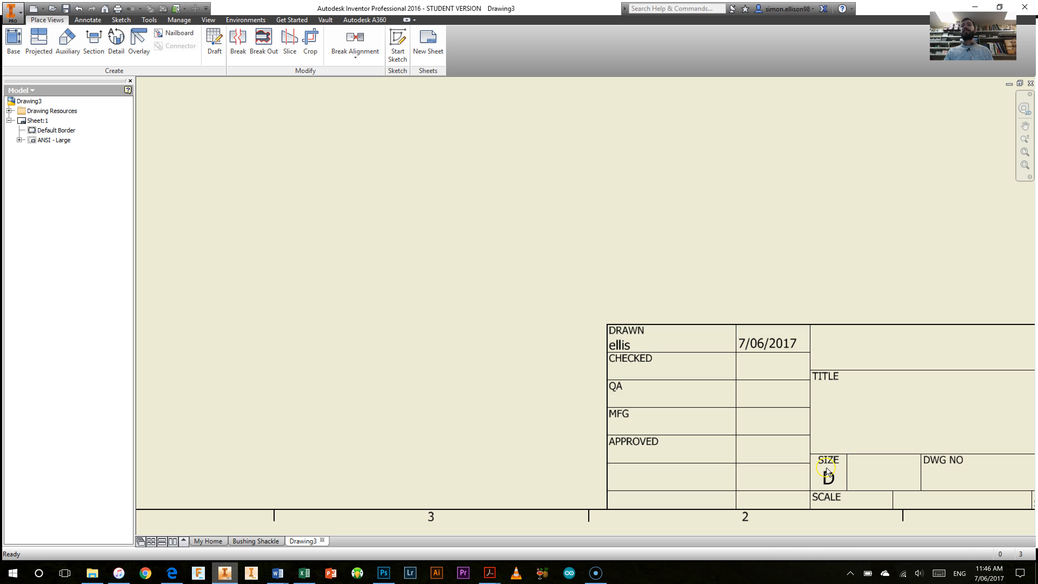
{"action": "scroll", "coordinate": [826, 489], "scroll_direction": "down", "scroll_amount": 3}
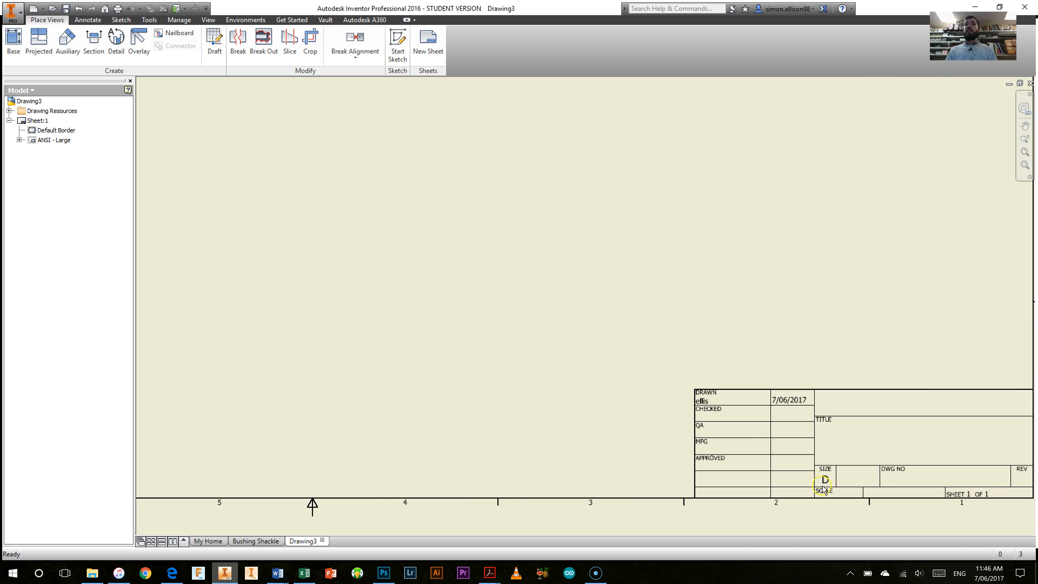
{"action": "scroll", "coordinate": [824, 489], "scroll_direction": "down", "scroll_amount": 2}
{"action": "scroll", "coordinate": [463, 292], "scroll_direction": "down", "scroll_amount": 2}
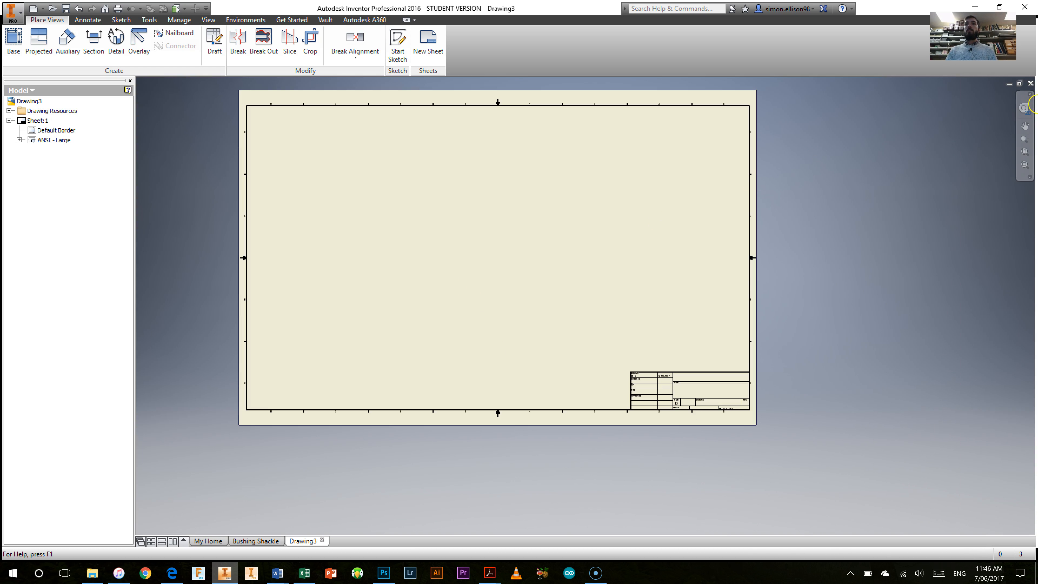
{"action": "left_click", "coordinate": [1025, 152]}
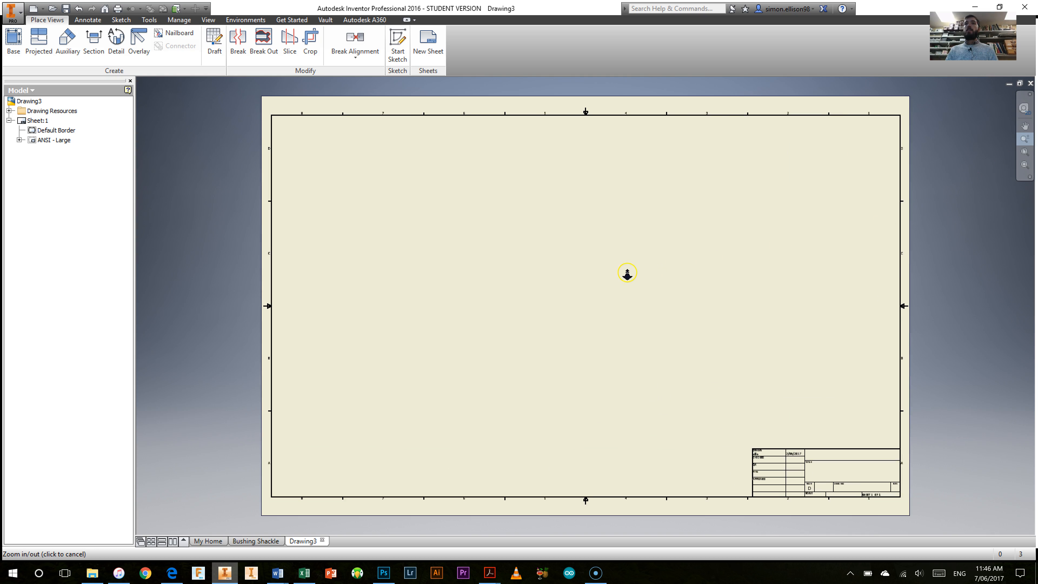
{"action": "left_click", "coordinate": [1025, 139]}
{"action": "left_click", "coordinate": [1026, 138]}
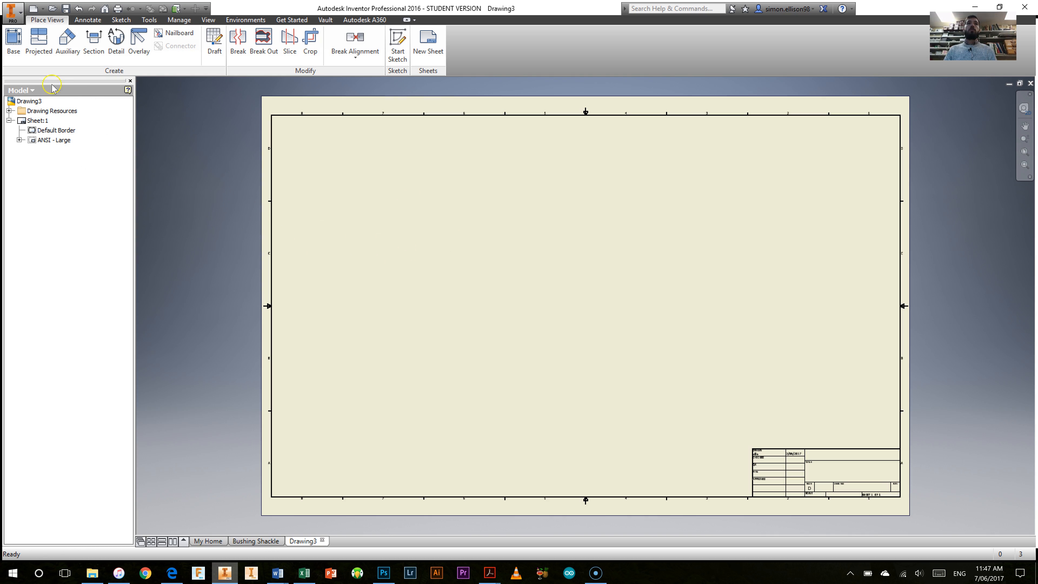
Step: Set the size of Sheet:1 to A3 in the sheet settings
{"action": "right_click", "coordinate": [30, 125]}
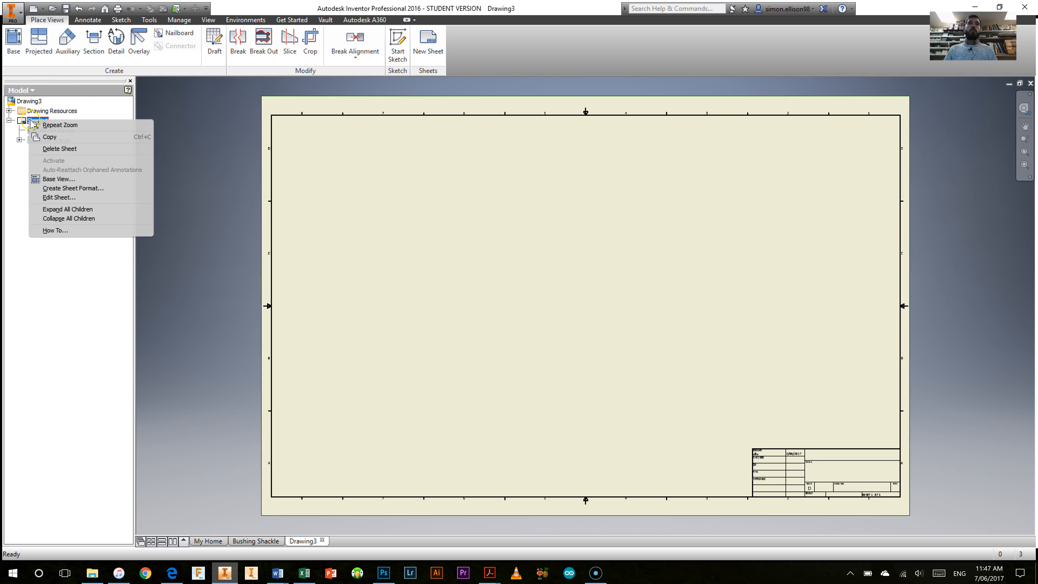
{"action": "left_click", "coordinate": [70, 198]}
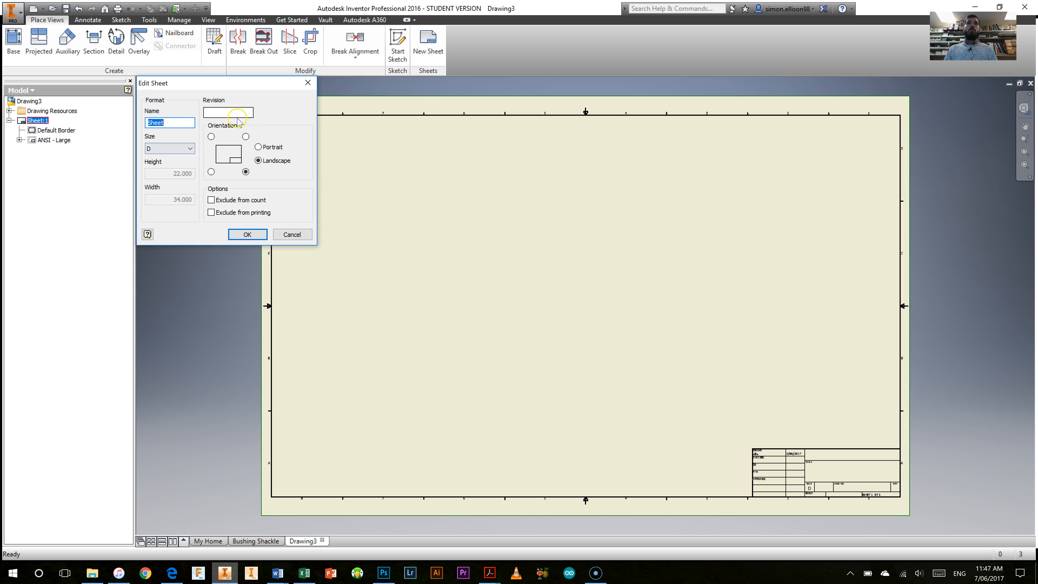
{"action": "left_click", "coordinate": [186, 149]}
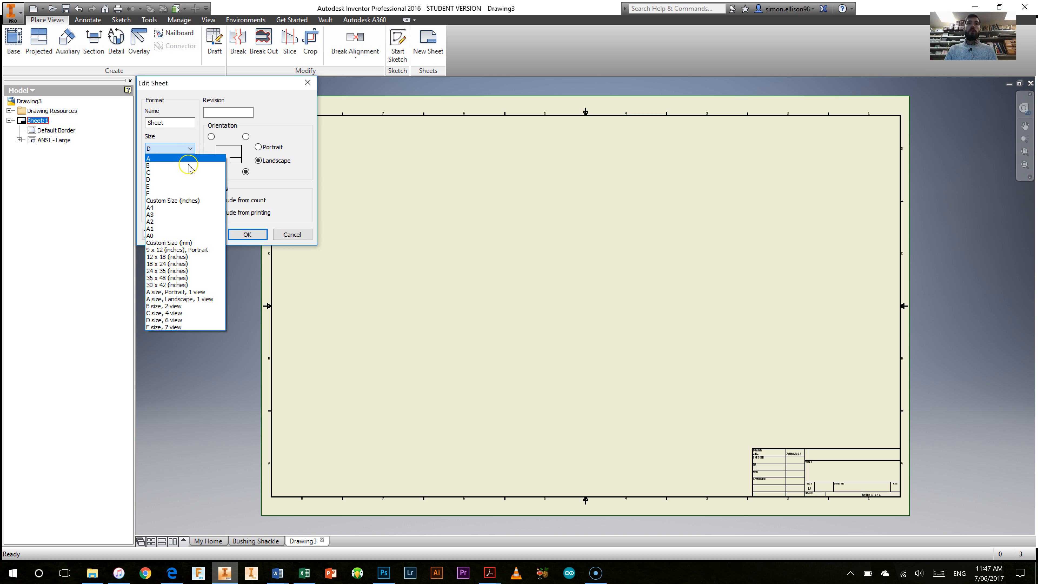
{"action": "left_click", "coordinate": [169, 215]}
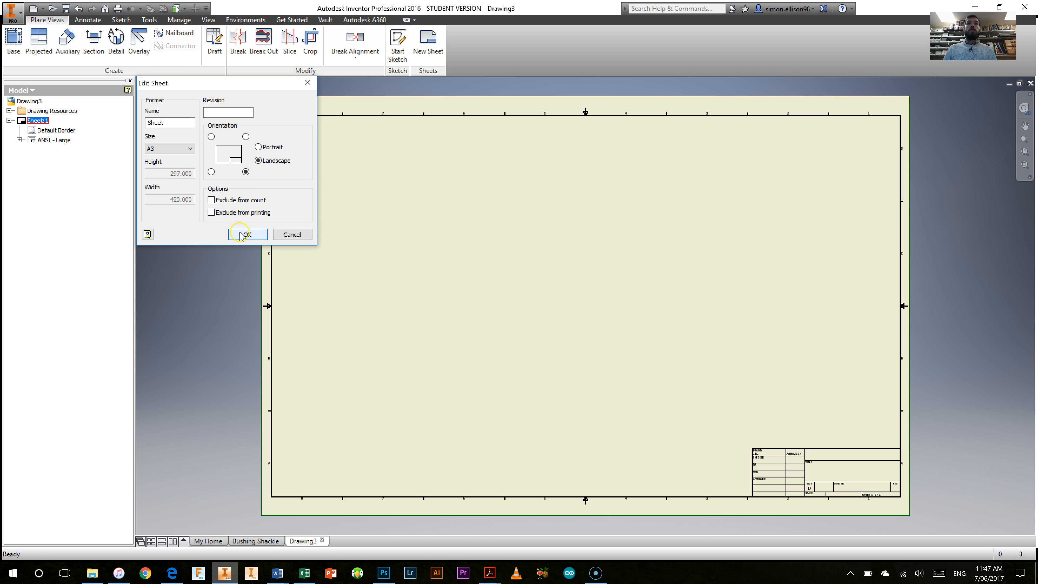
{"action": "left_click", "coordinate": [248, 236]}
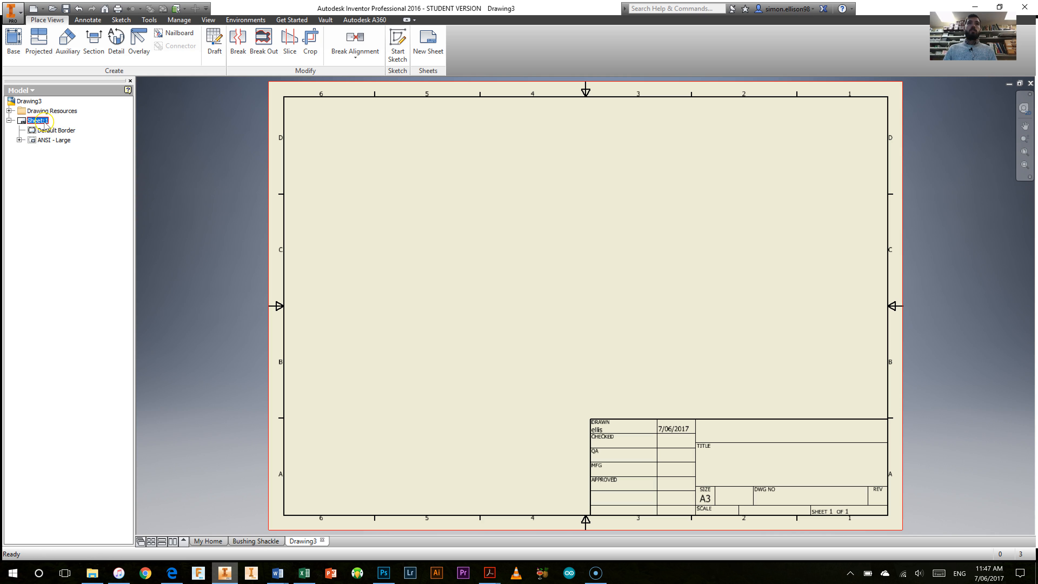
Step: Replace the sheet's ANSI - Large title block with the ANSI A title block from the drawing resources
{"action": "left_click", "coordinate": [35, 141]}
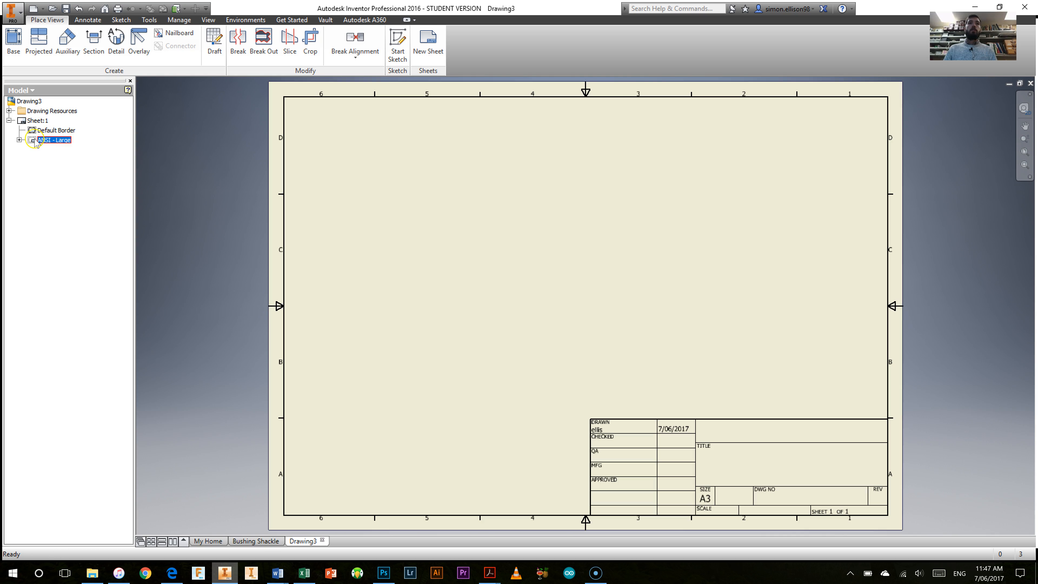
{"action": "right_click", "coordinate": [35, 142]}
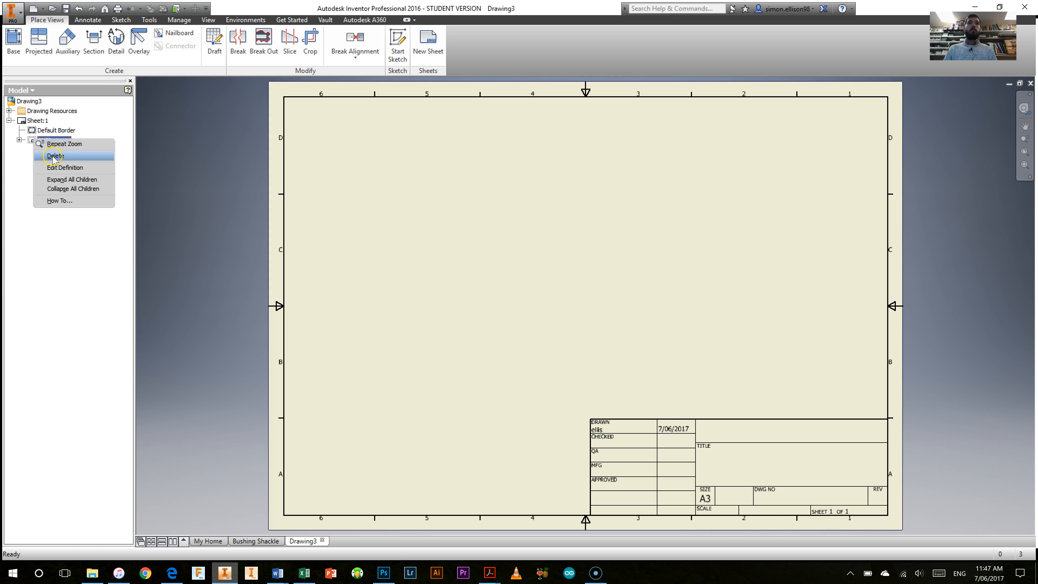
{"action": "left_click", "coordinate": [52, 160]}
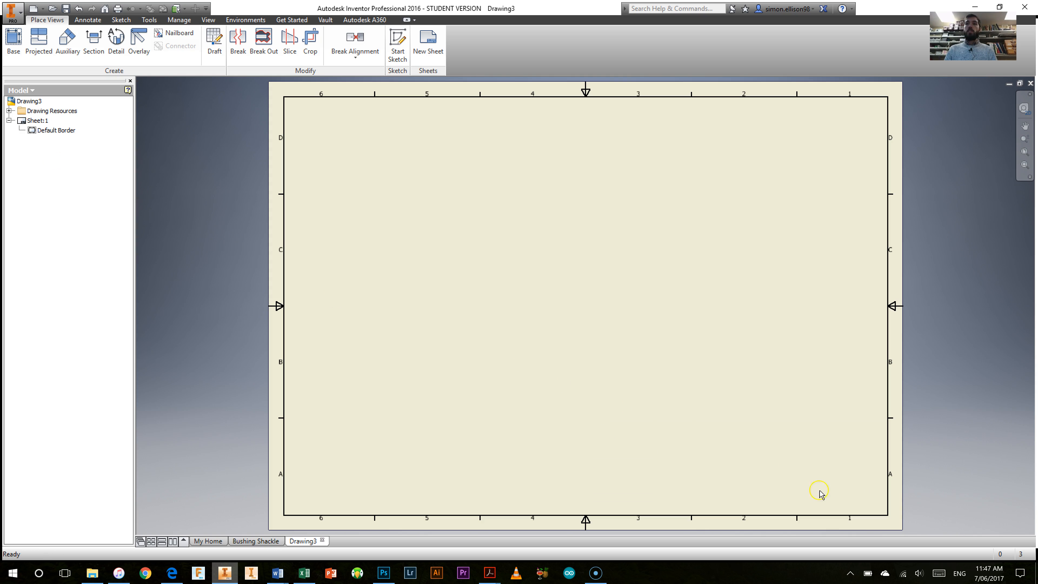
{"action": "left_click", "coordinate": [8, 111]}
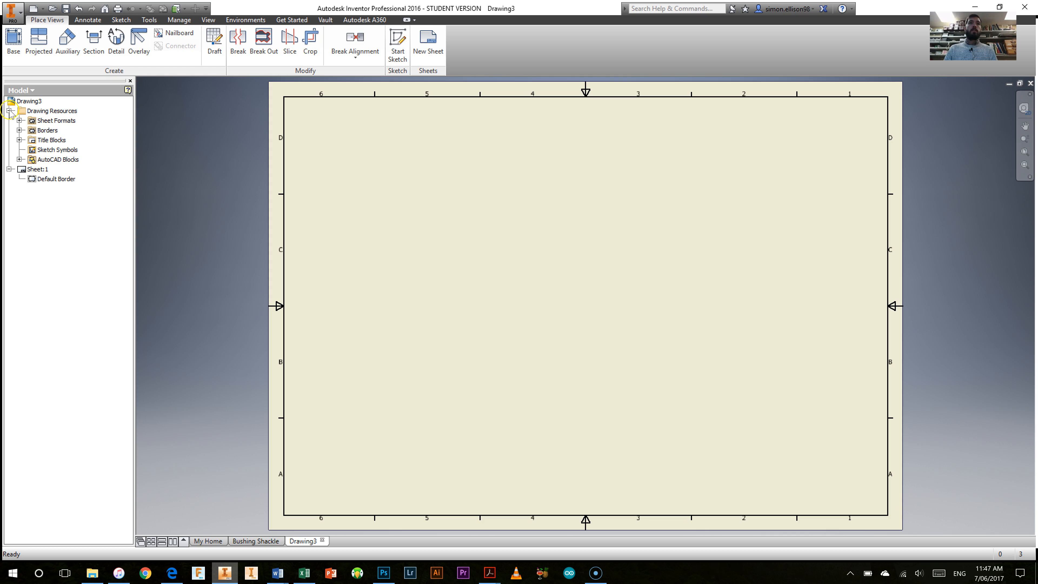
{"action": "left_click", "coordinate": [19, 140]}
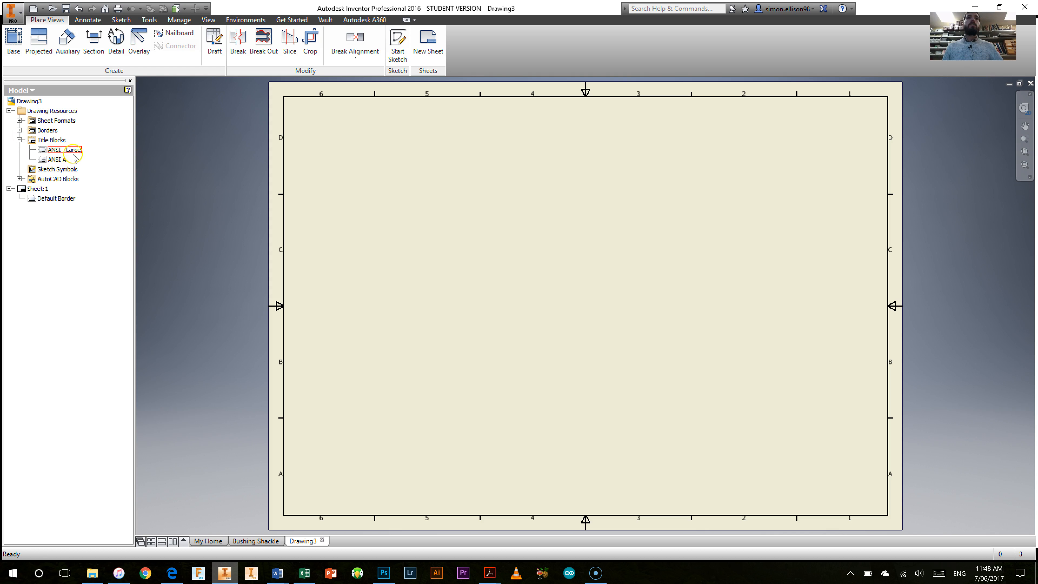
{"action": "double_click", "coordinate": [58, 159]}
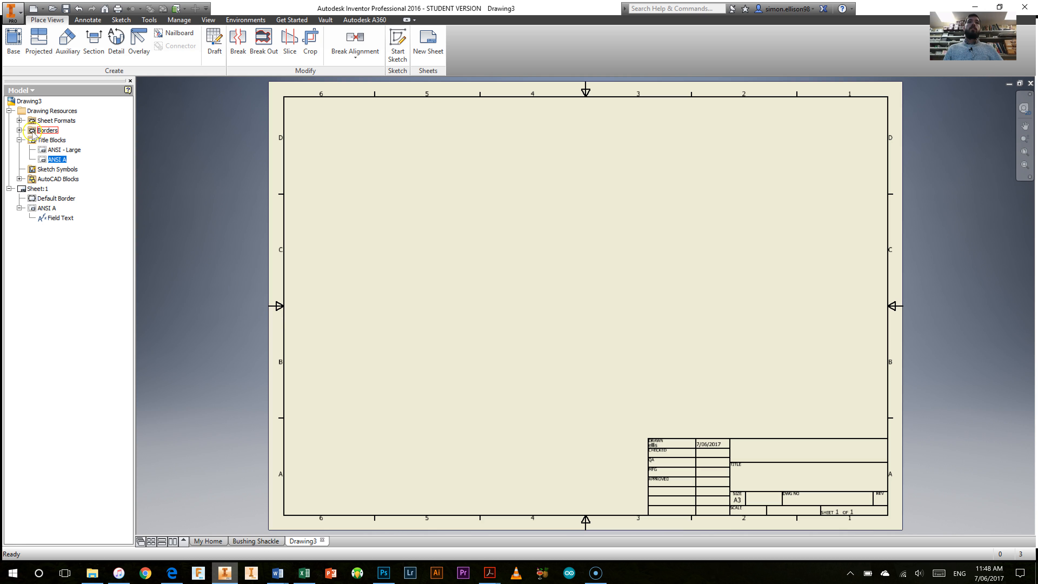
Step: Check the available borders in the drawing resources and collapse the resource folders
{"action": "left_click", "coordinate": [19, 130]}
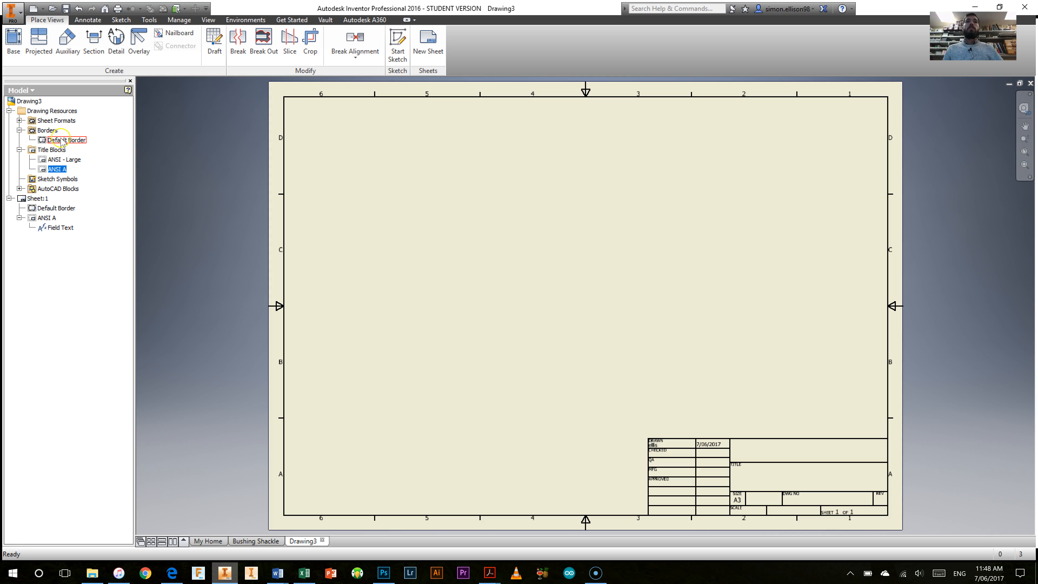
{"action": "left_click", "coordinate": [19, 130]}
{"action": "left_click", "coordinate": [19, 140]}
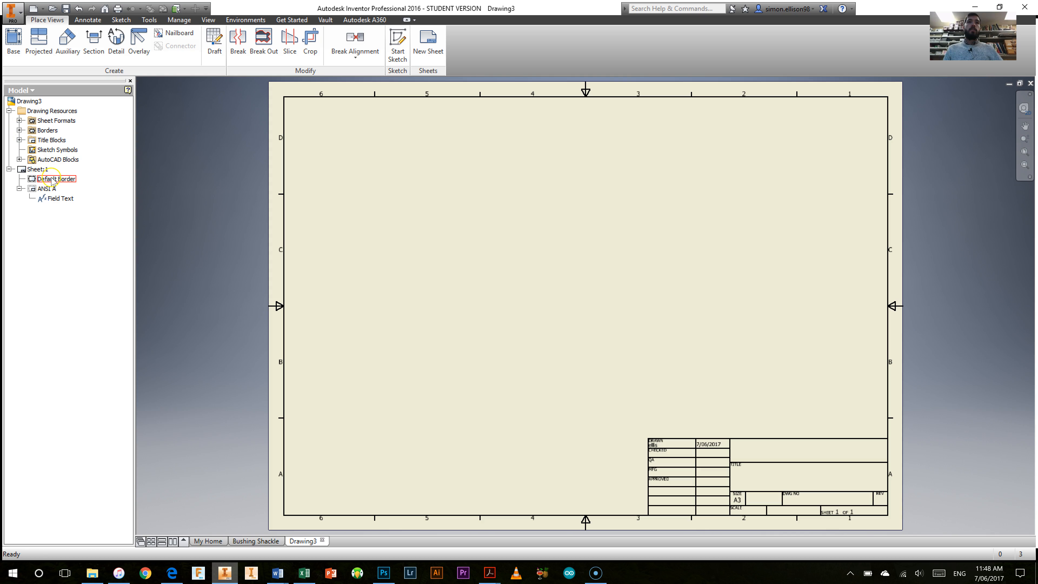
{"action": "left_click", "coordinate": [9, 111]}
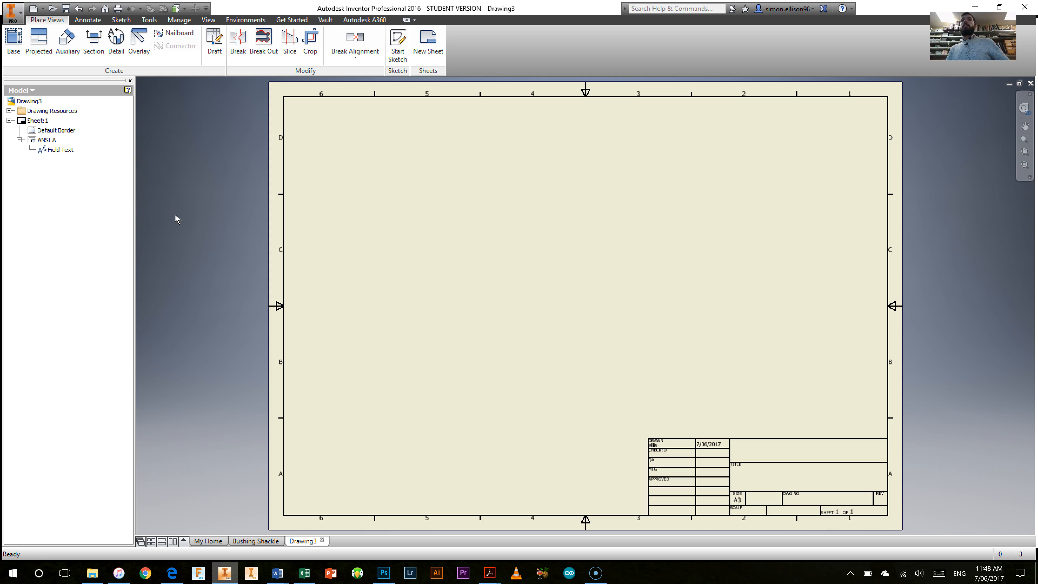
{"action": "left_click", "coordinate": [168, 210]}
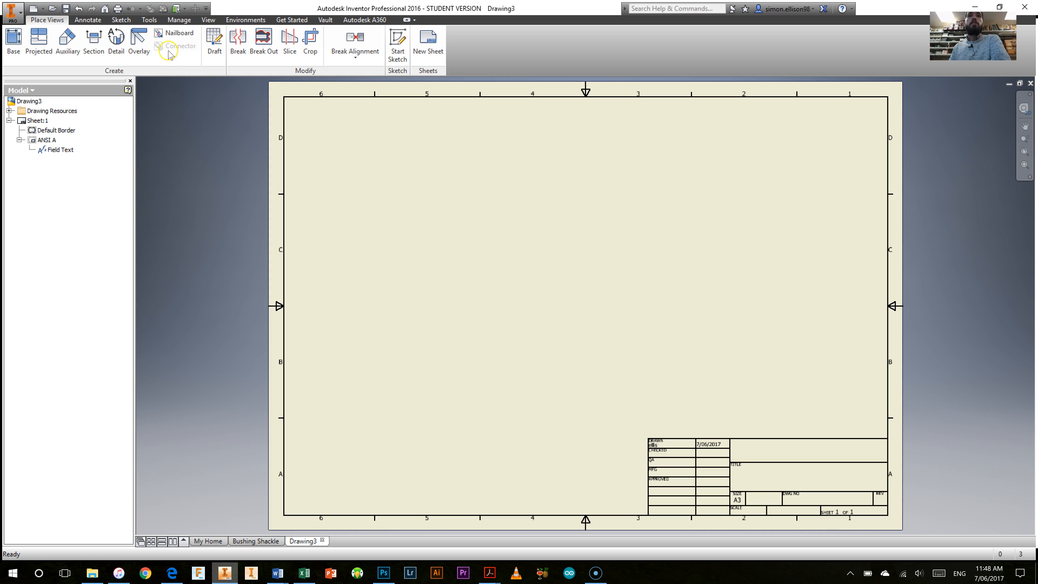
Step: Place a base view of the Bushing Shackle part in the left orientation on the lower-left area of the sheet
{"action": "left_click", "coordinate": [14, 41]}
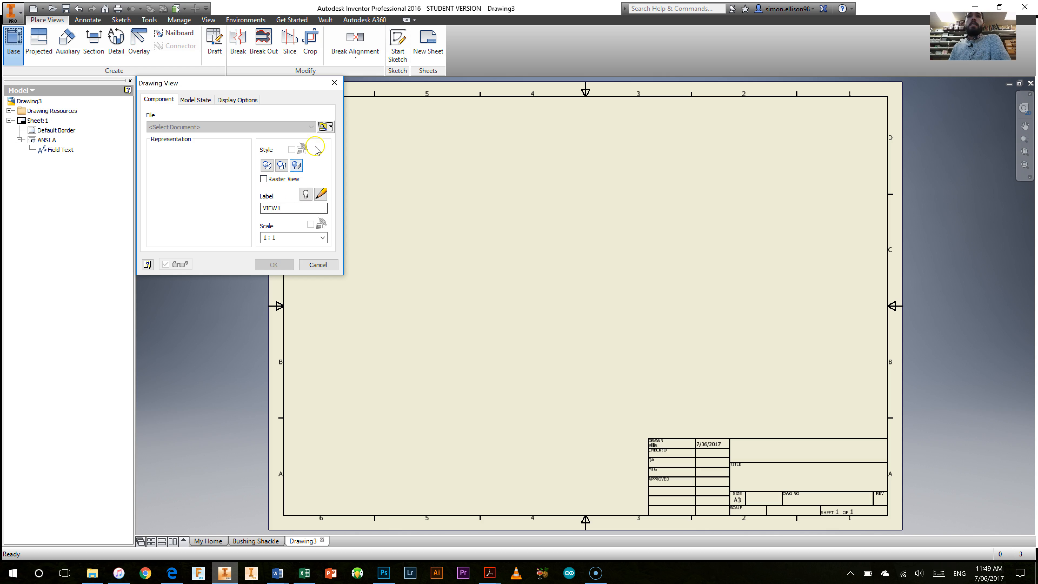
{"action": "left_click", "coordinate": [323, 128]}
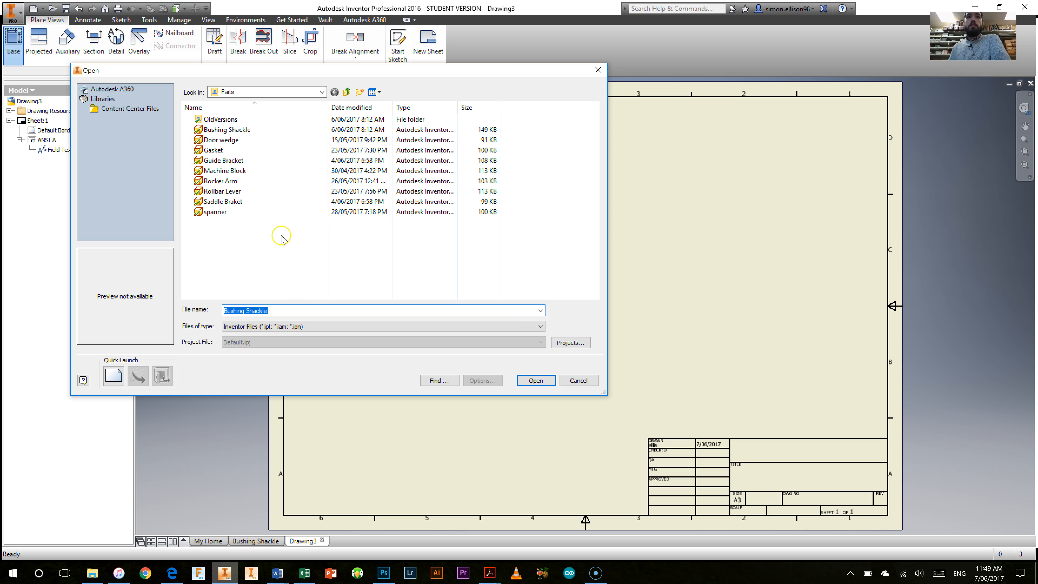
{"action": "left_click", "coordinate": [215, 130]}
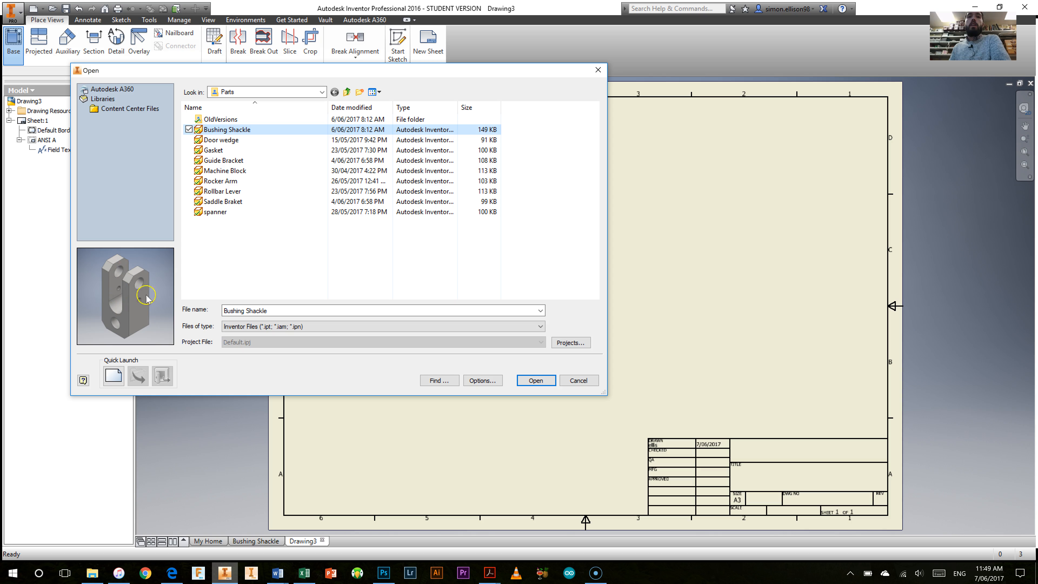
{"action": "left_click", "coordinate": [552, 377]}
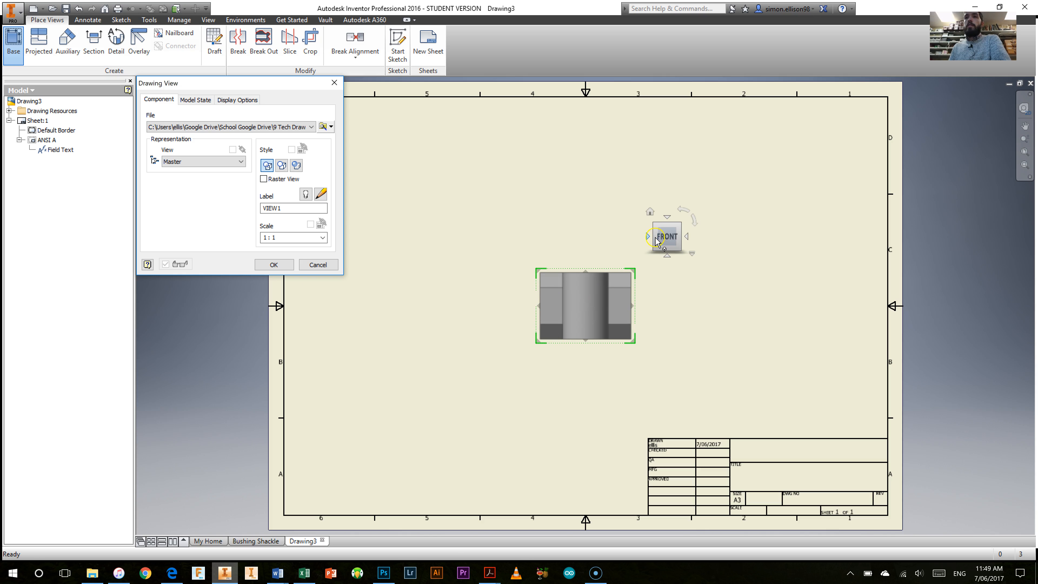
{"action": "left_click", "coordinate": [647, 237]}
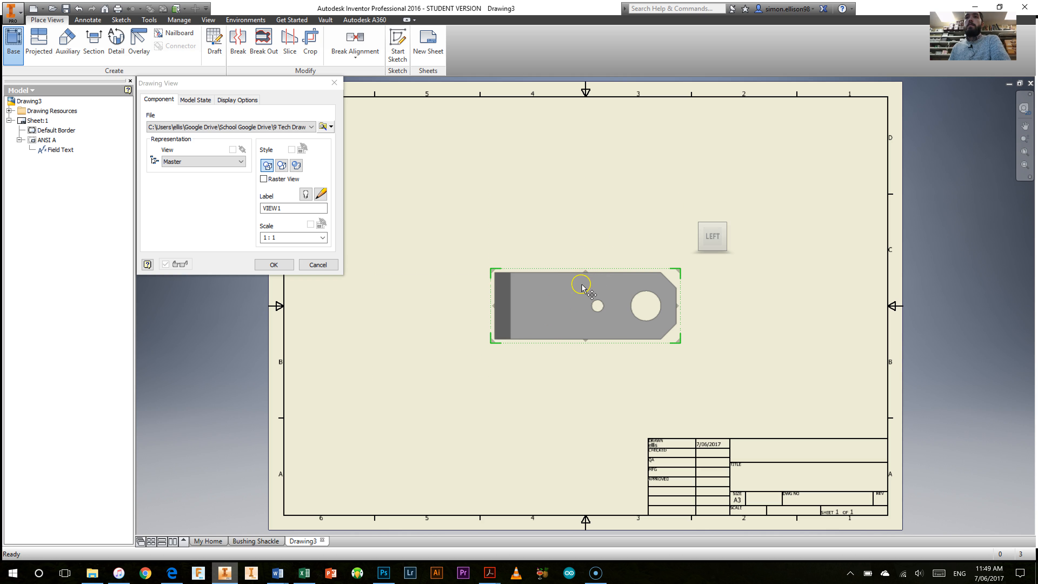
{"action": "left_click_drag", "start_coordinate": [554, 305], "coordinate": [445, 360]}
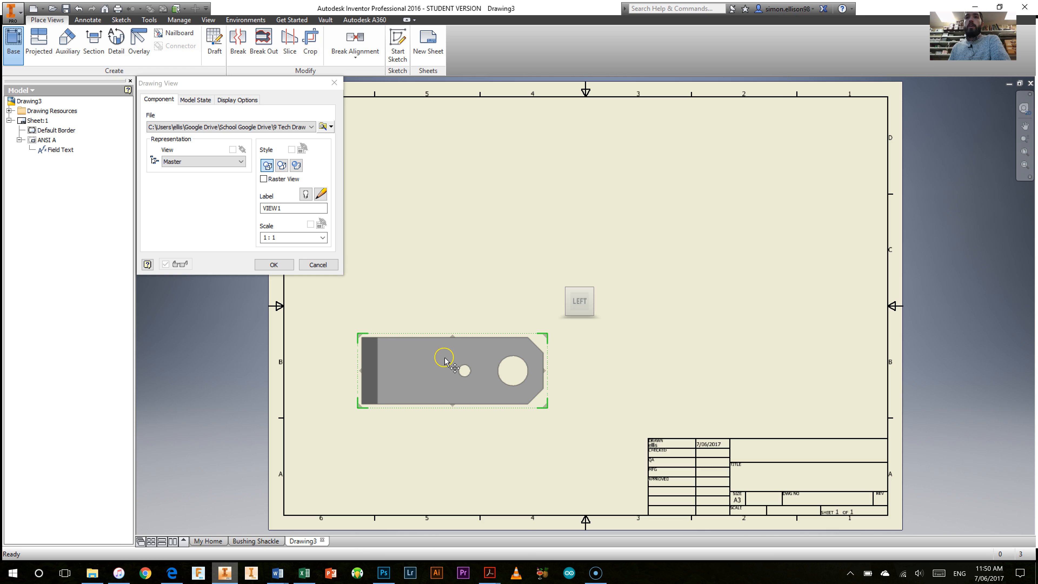
{"action": "left_click", "coordinate": [274, 264]}
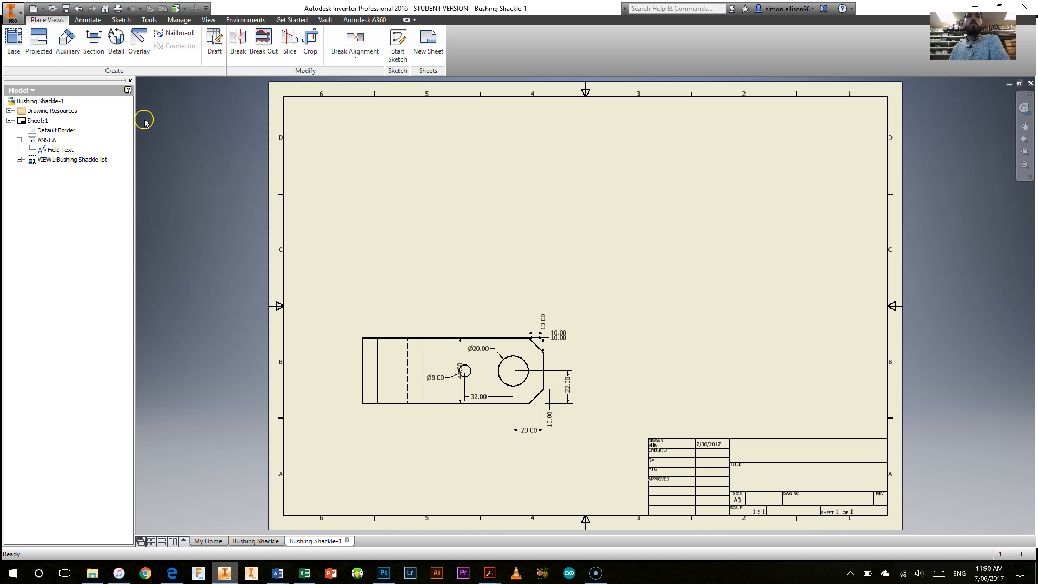
Step: Create projected views from the base view: one above it, one to its right, and an isometric in the sheet's upper-right area
{"action": "left_click", "coordinate": [40, 39]}
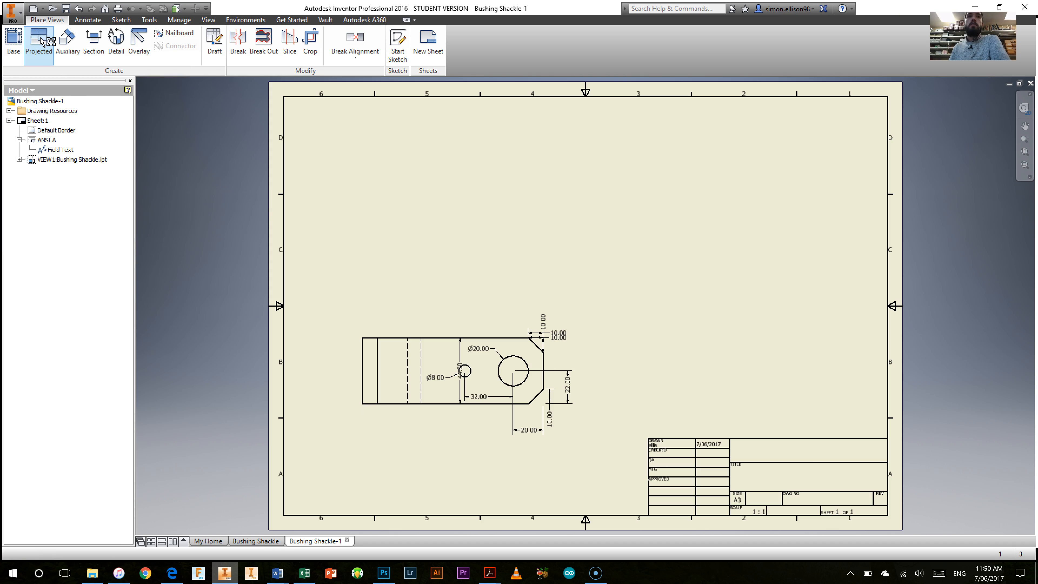
{"action": "left_click", "coordinate": [435, 333]}
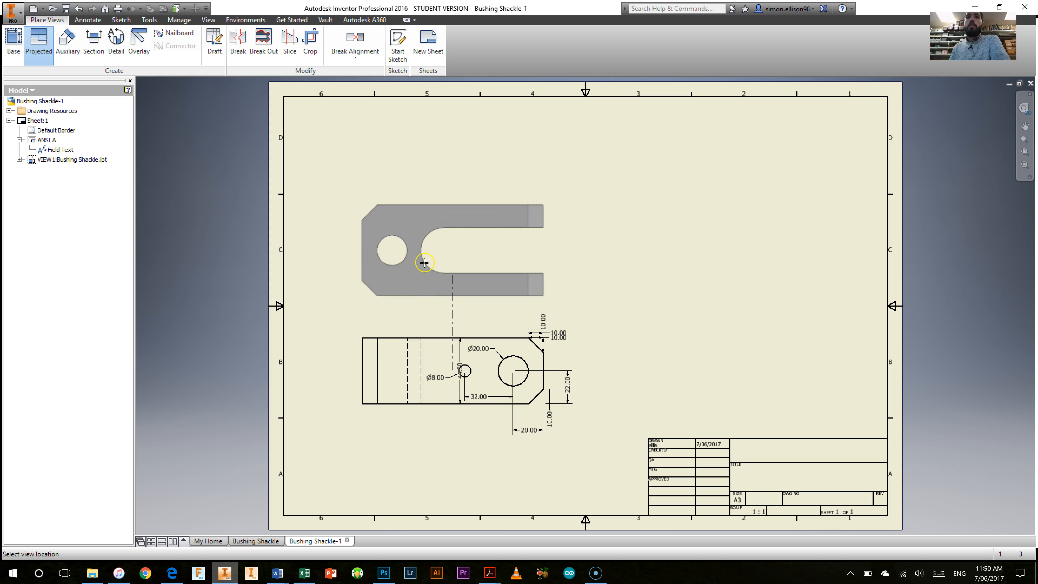
{"action": "left_click", "coordinate": [431, 250]}
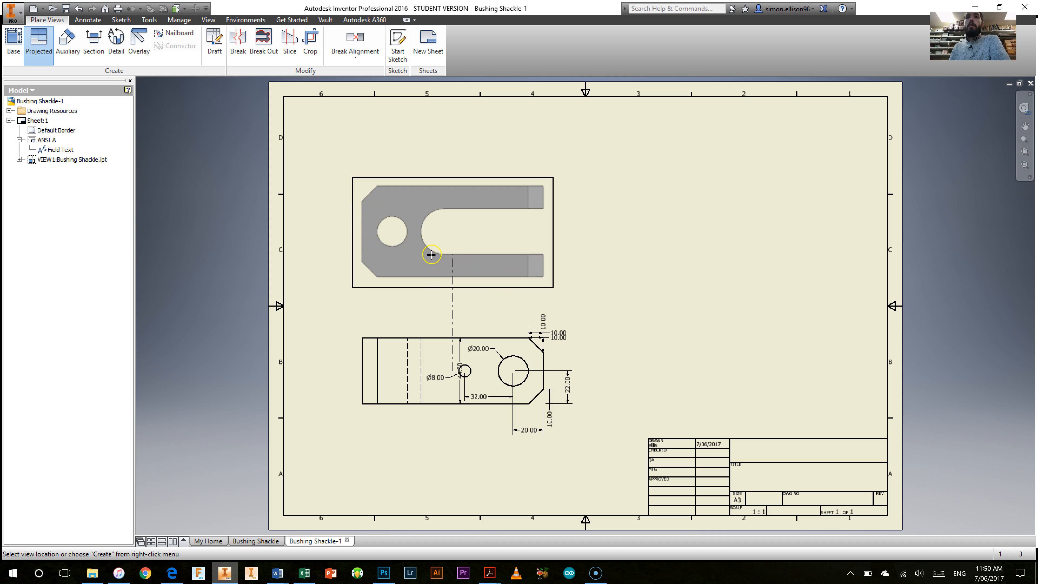
{"action": "left_click", "coordinate": [719, 367]}
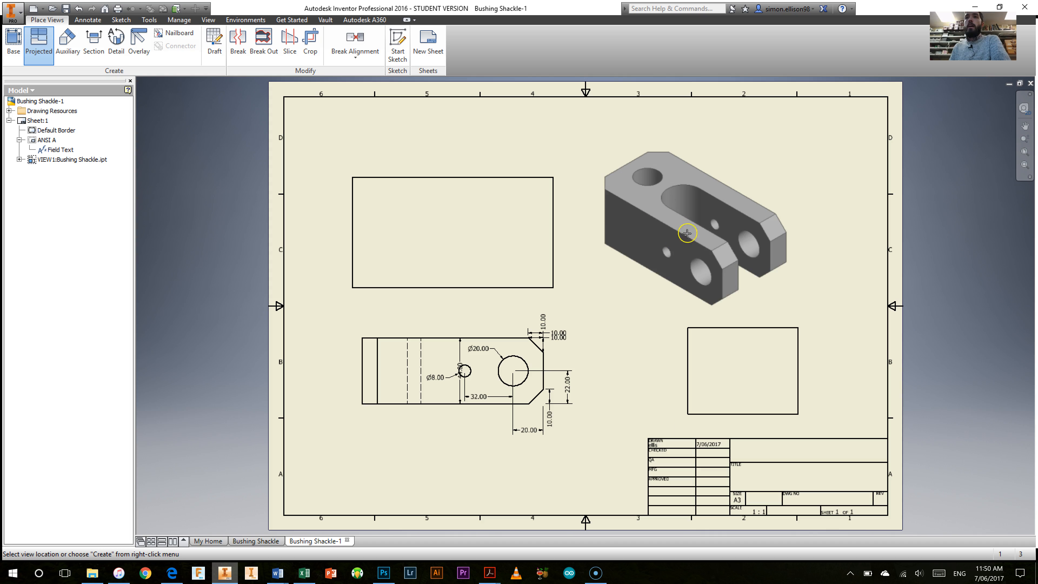
{"action": "left_click", "coordinate": [707, 223]}
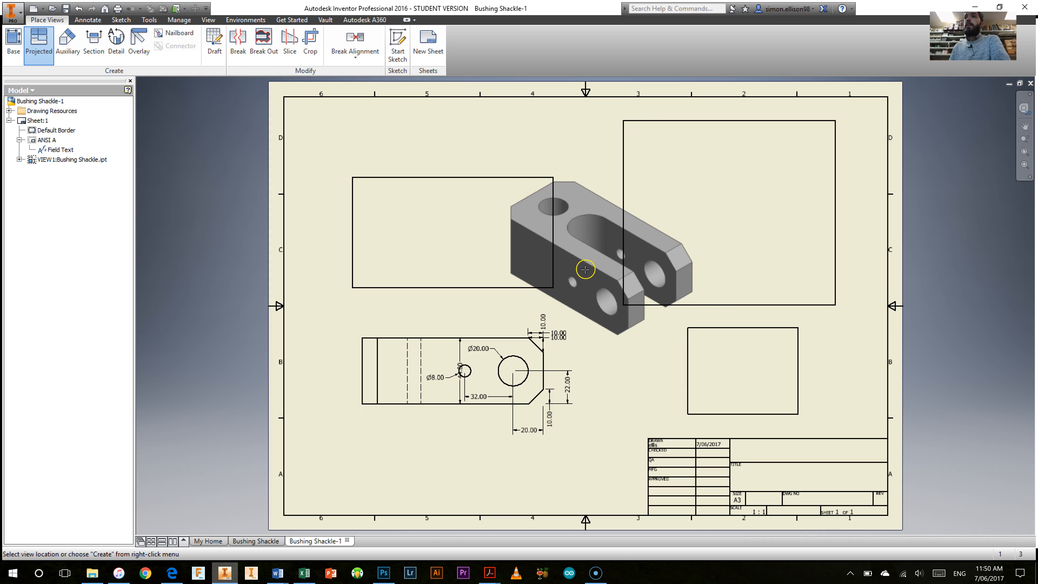
{"action": "right_click", "coordinate": [582, 273]}
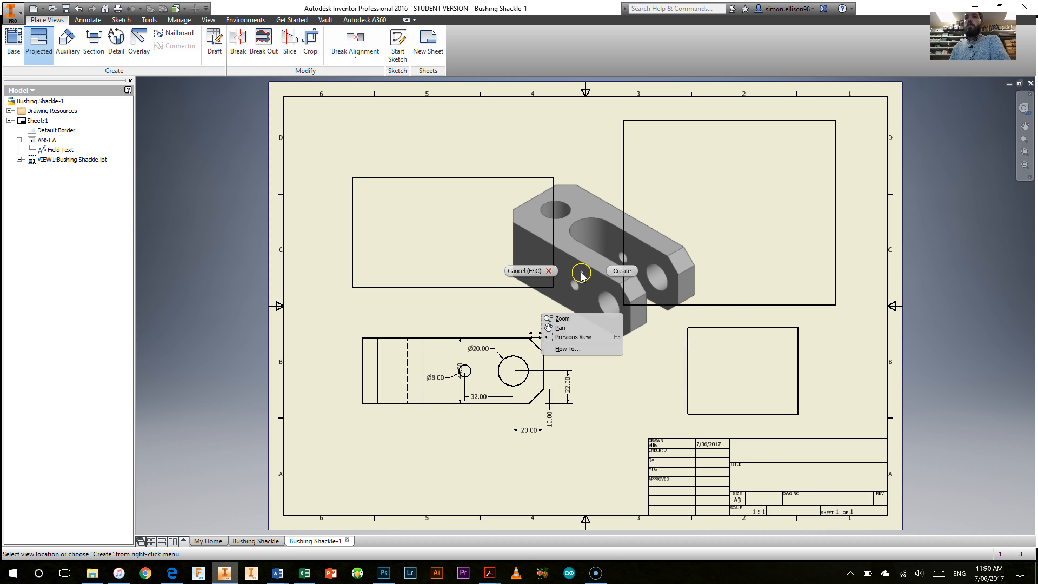
{"action": "left_click", "coordinate": [621, 271]}
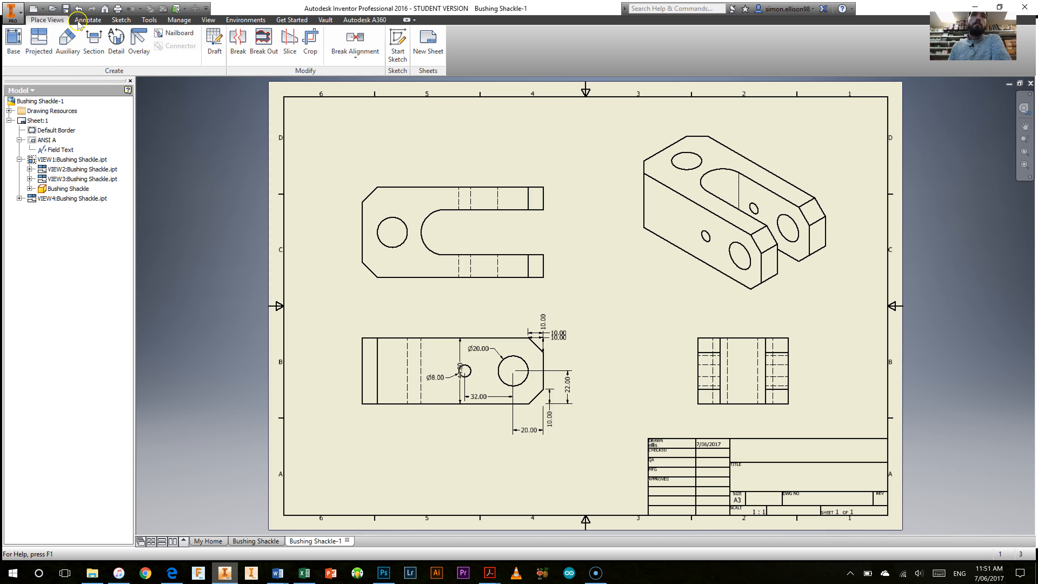
Step: Dimension the diameter of the round hole in the upper view, with the primary unit precision set to 0
{"action": "left_click", "coordinate": [87, 21]}
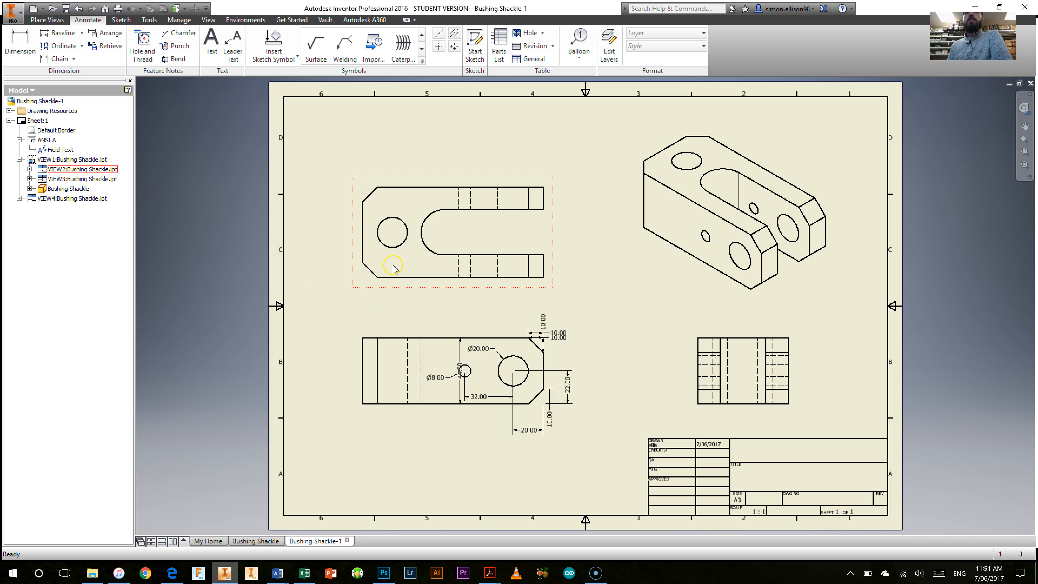
{"action": "left_click", "coordinate": [19, 44]}
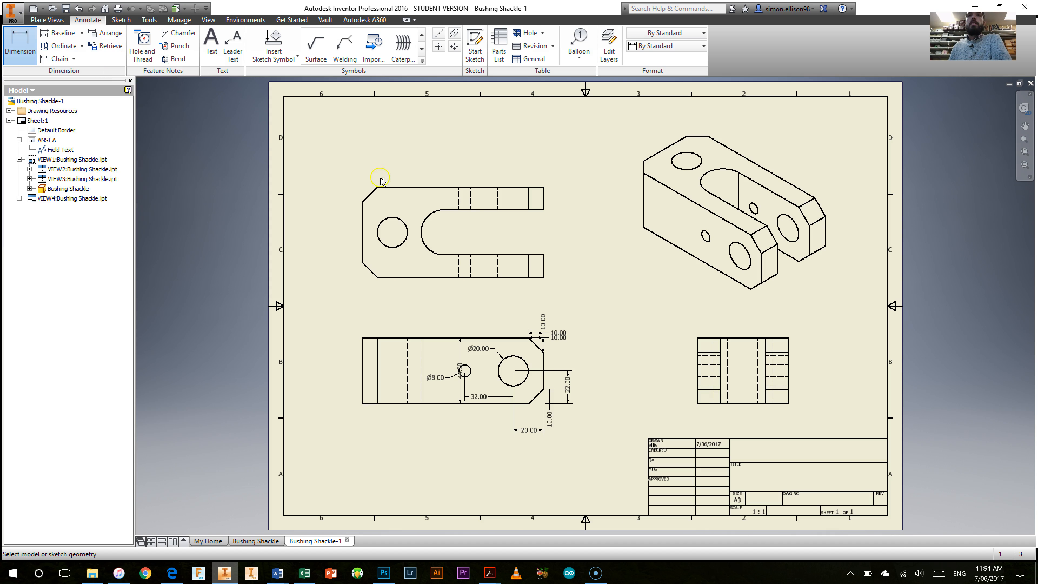
{"action": "left_click", "coordinate": [399, 220]}
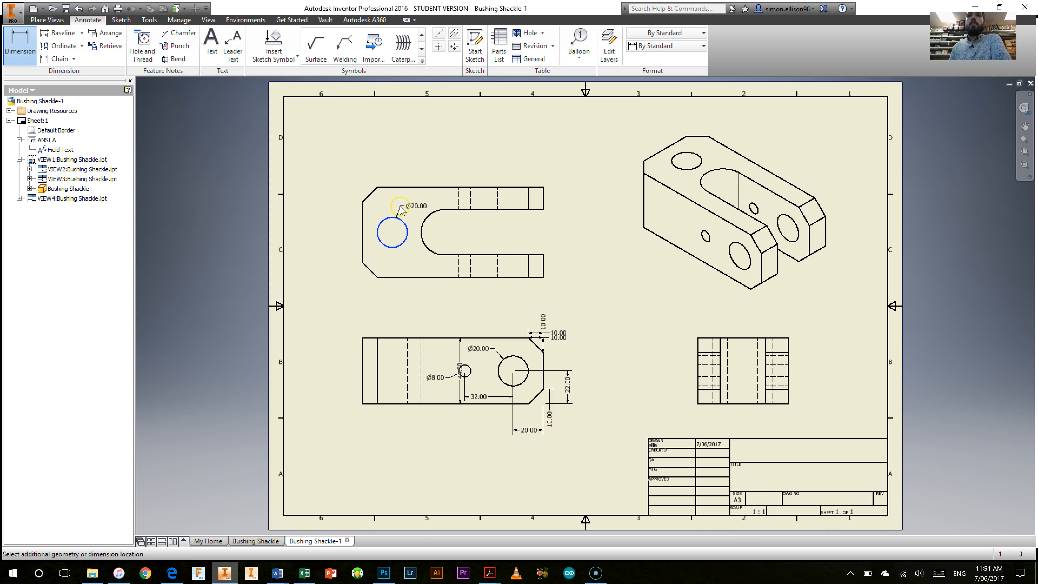
{"action": "left_click", "coordinate": [393, 263]}
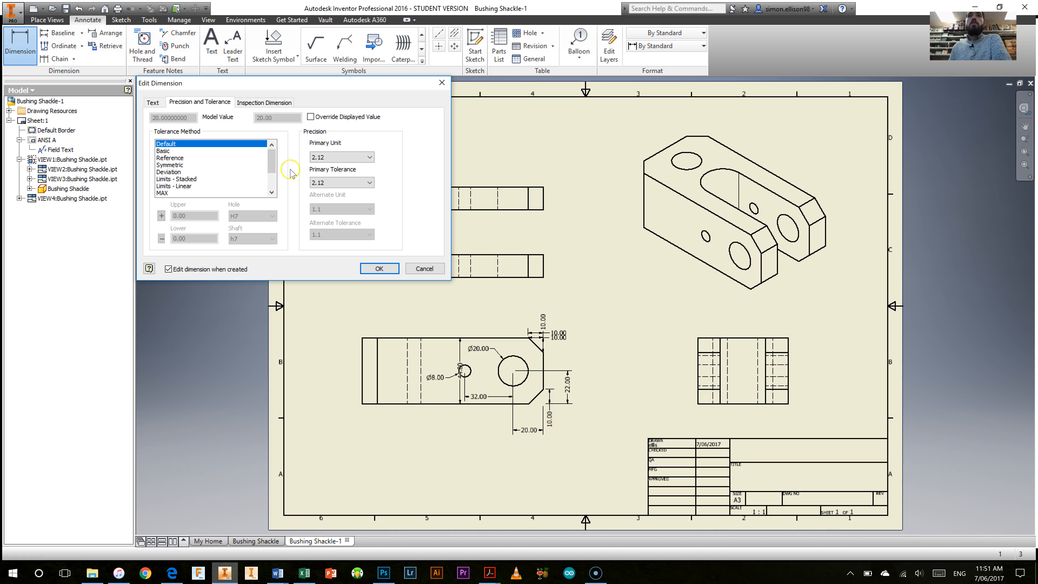
{"action": "left_click", "coordinate": [340, 157]}
{"action": "left_click", "coordinate": [328, 167]}
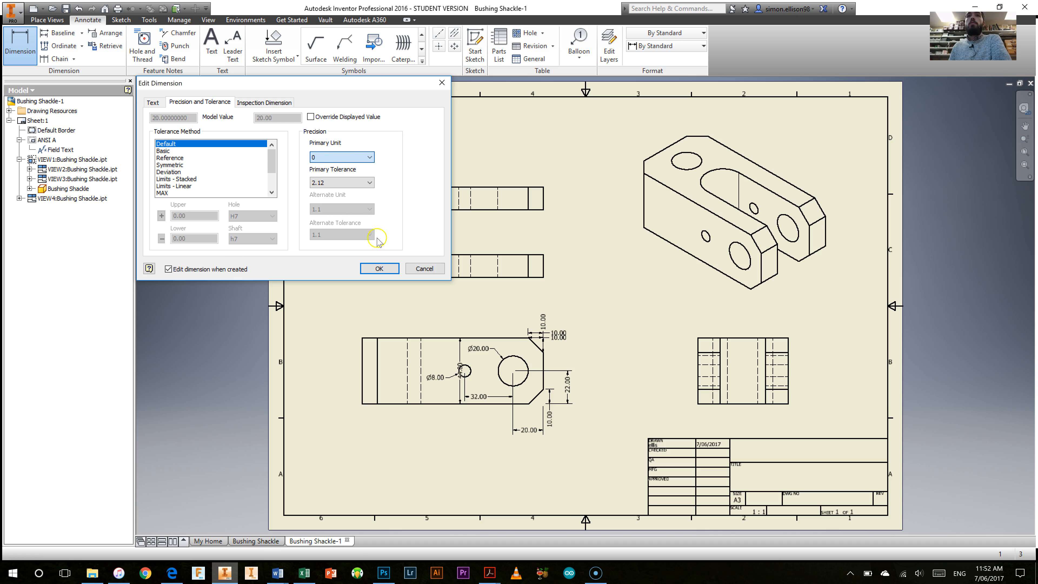
{"action": "left_click", "coordinate": [378, 267]}
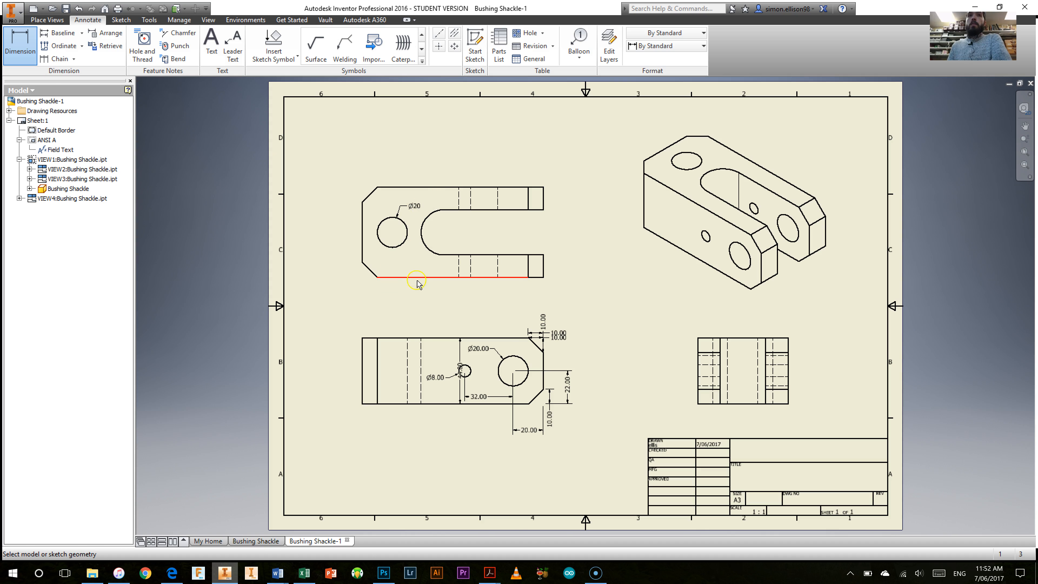
Step: Retrieve the upper view's model dimensions 54, 60, 30, 20 and 15 plus the two 10 mm dimensions of the lower chamfer
{"action": "left_click", "coordinate": [23, 50]}
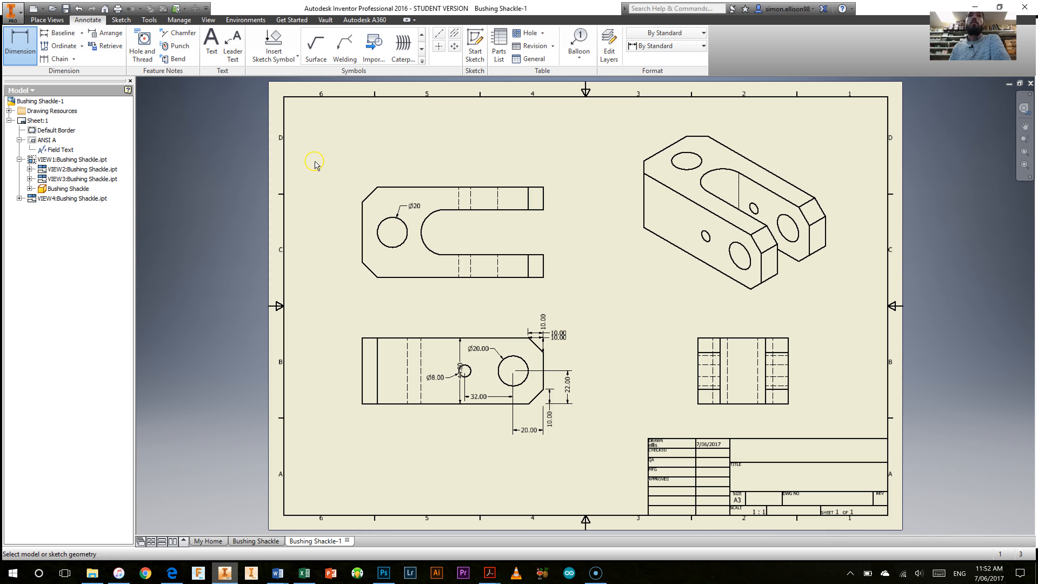
{"action": "left_click", "coordinate": [99, 46]}
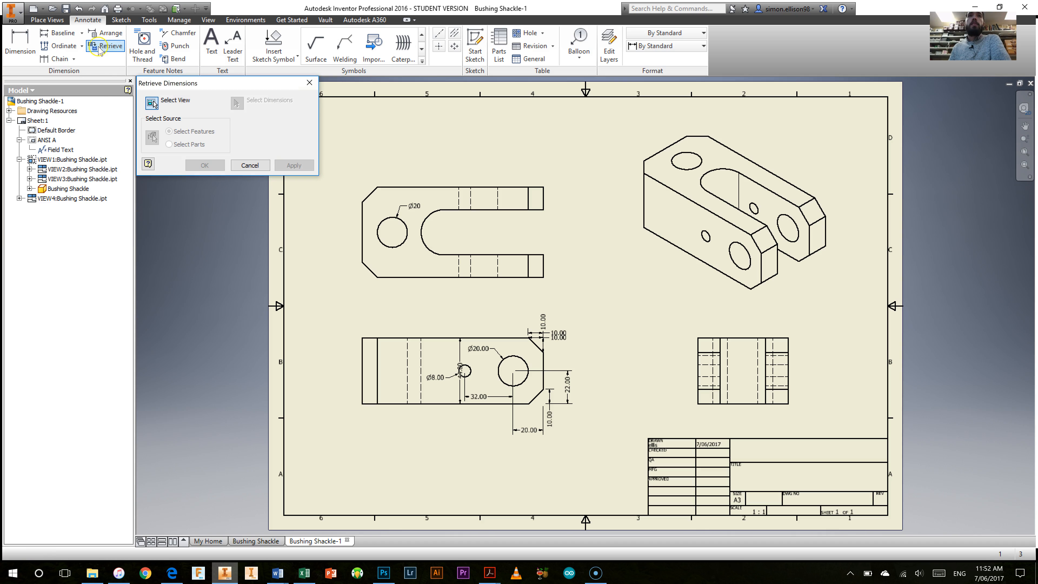
{"action": "left_click", "coordinate": [373, 181]}
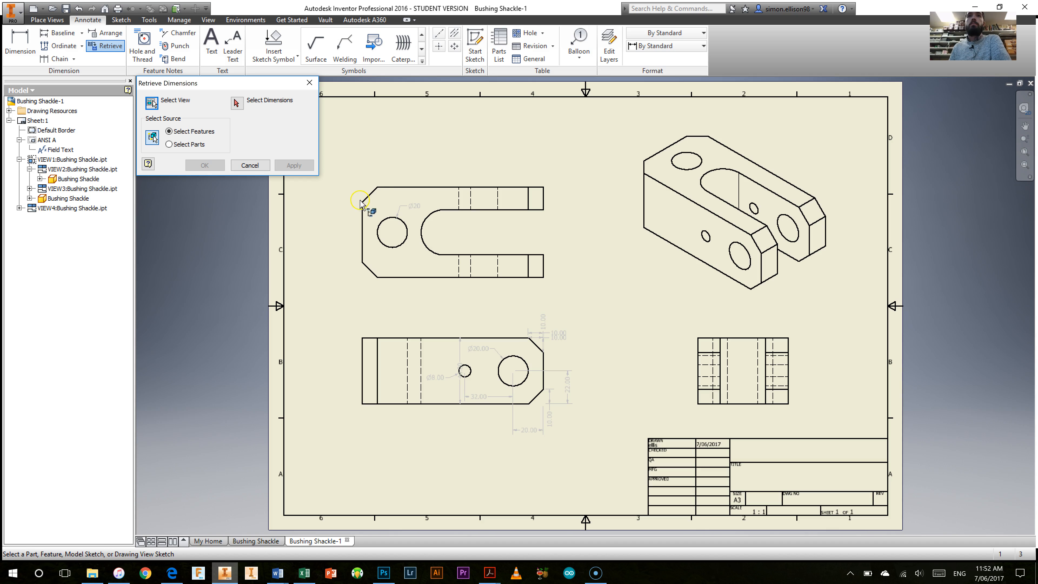
{"action": "left_click", "coordinate": [401, 188]}
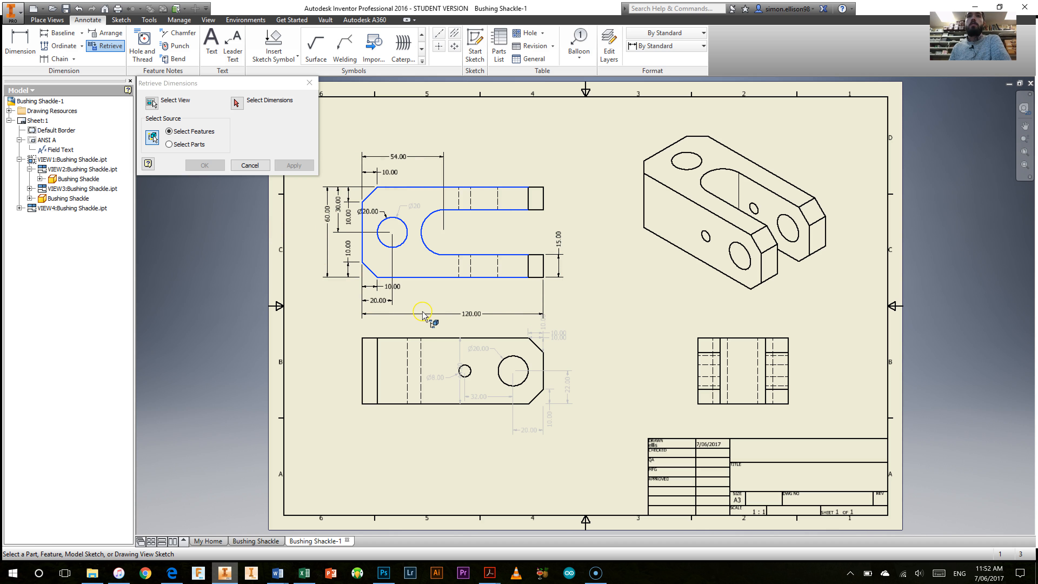
{"action": "left_click", "coordinate": [237, 105]}
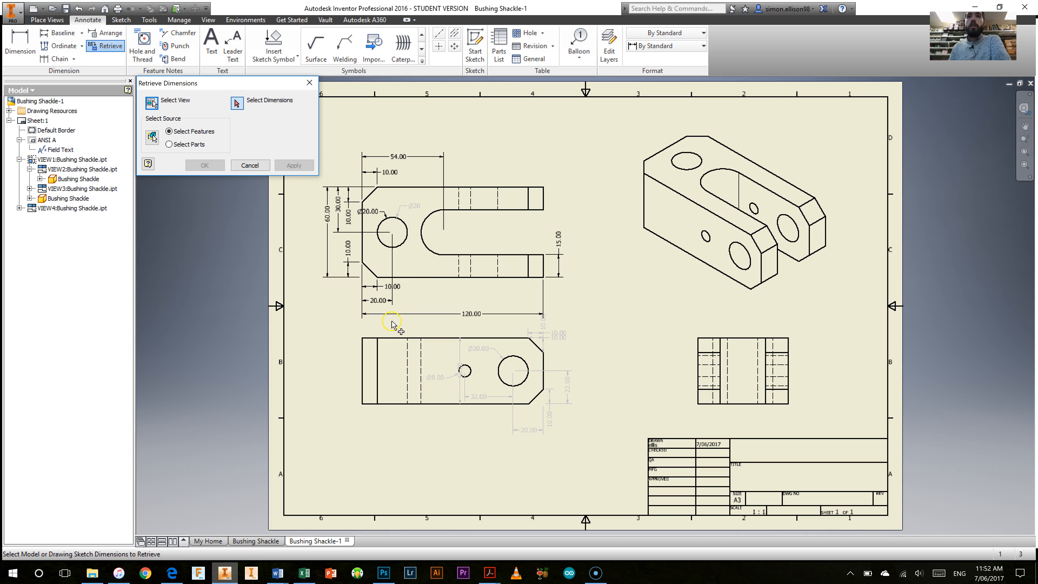
{"action": "left_click", "coordinate": [379, 301]}
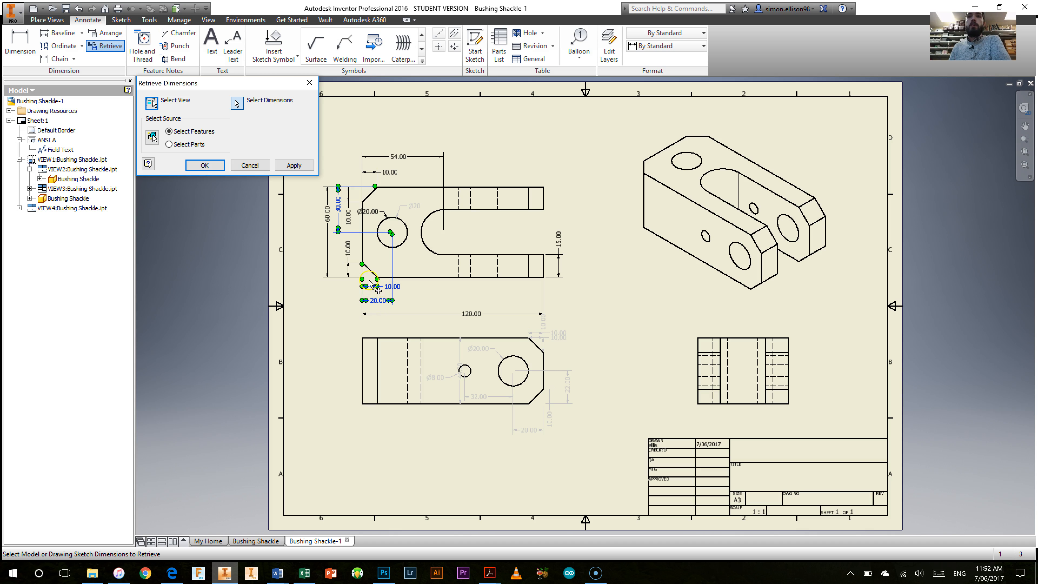
{"action": "left_click", "coordinate": [354, 256]}
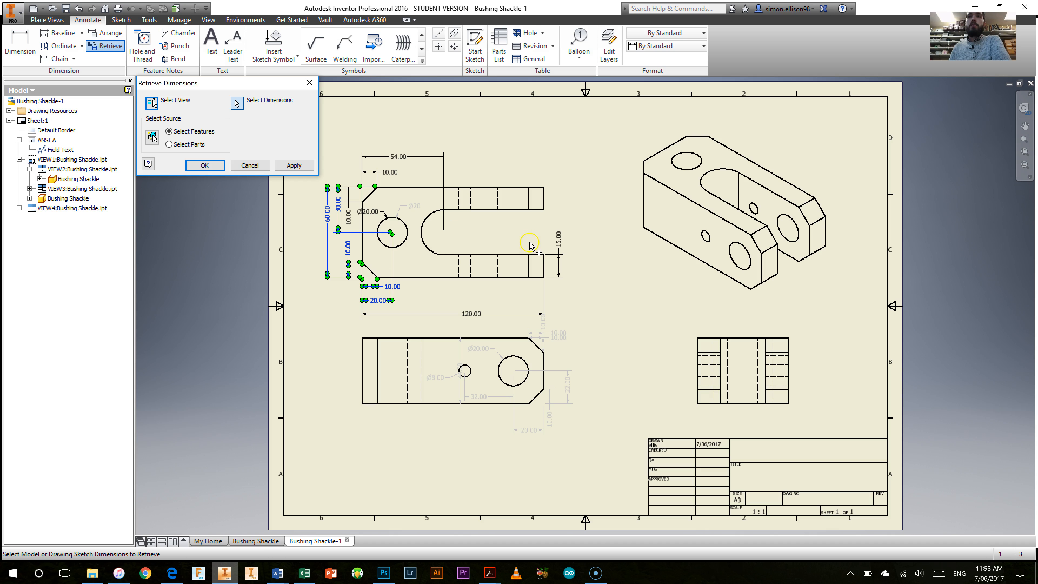
{"action": "left_click", "coordinate": [397, 160]}
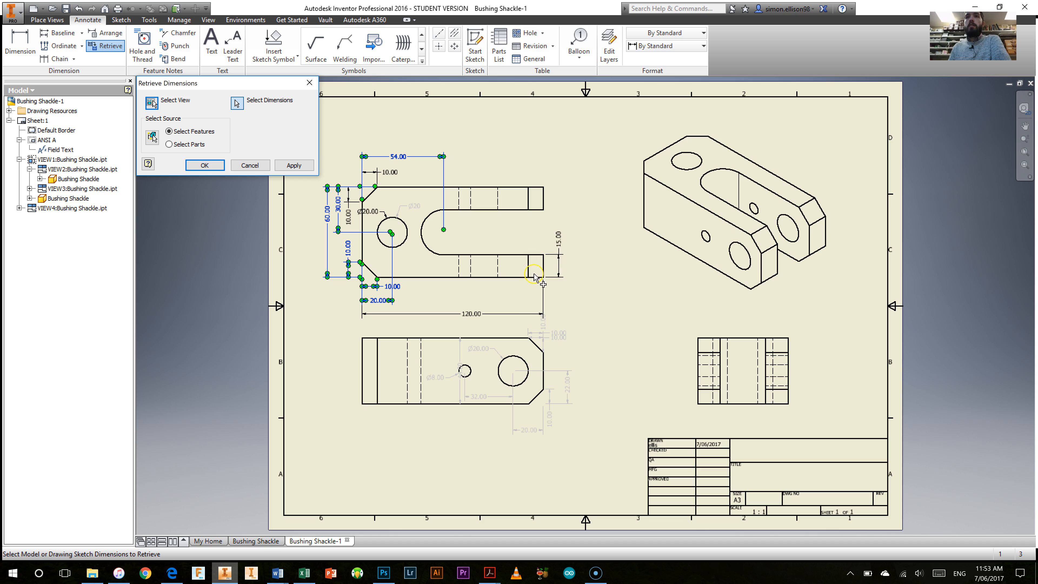
{"action": "left_click", "coordinate": [561, 241]}
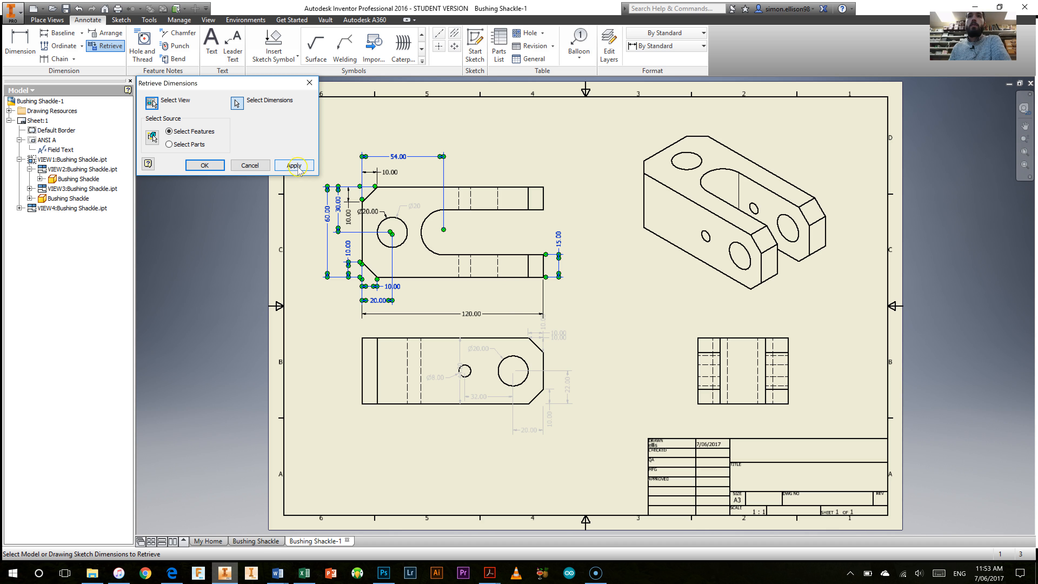
{"action": "left_click", "coordinate": [306, 168]}
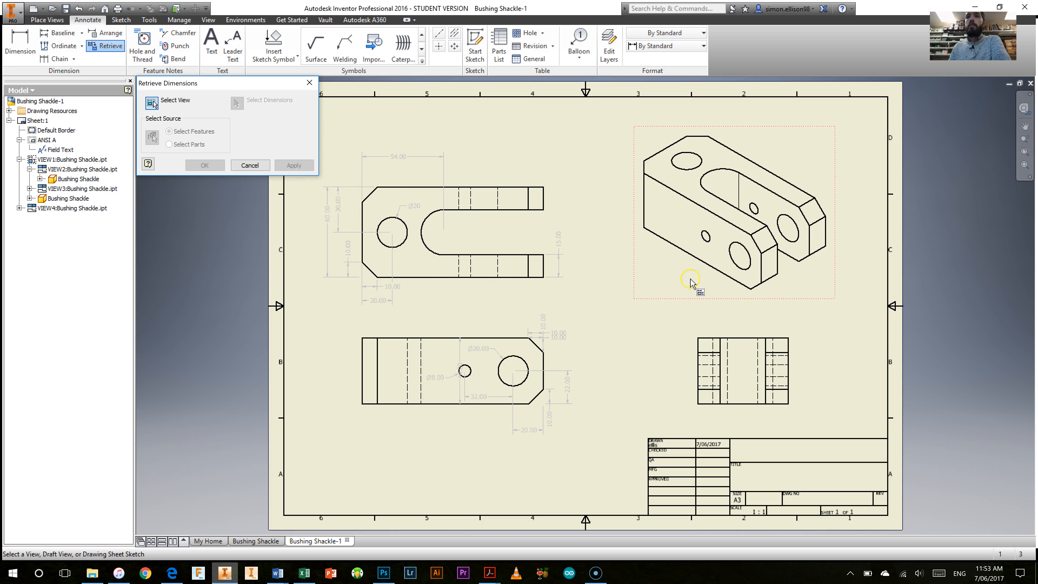
Step: Retrieve the 120 mm overall length dimension from the model into the base view
{"action": "left_click", "coordinate": [454, 330]}
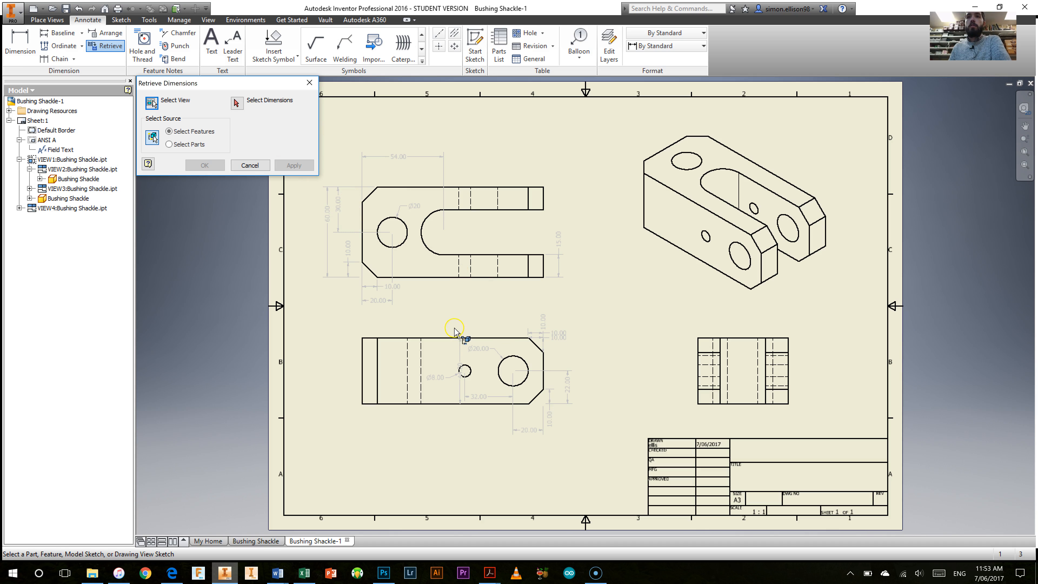
{"action": "left_click", "coordinate": [453, 338]}
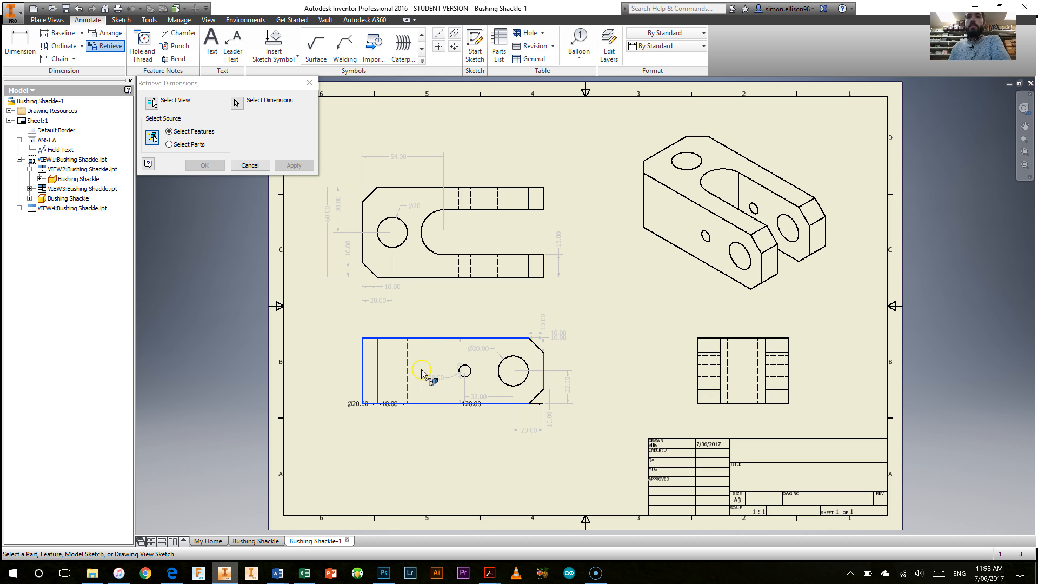
{"action": "left_click", "coordinate": [237, 106]}
{"action": "left_click", "coordinate": [471, 404]}
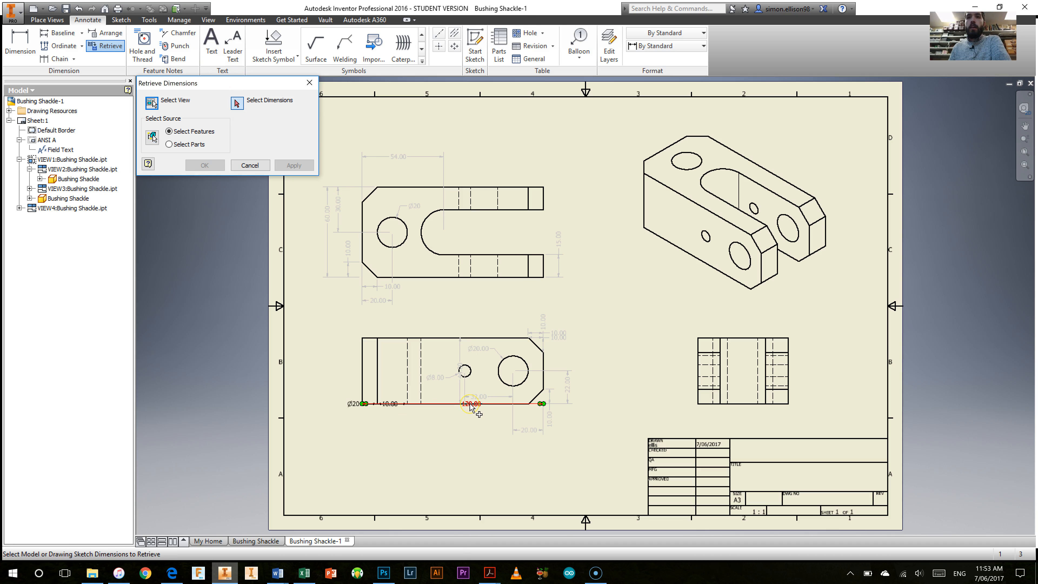
{"action": "left_click", "coordinate": [471, 405]}
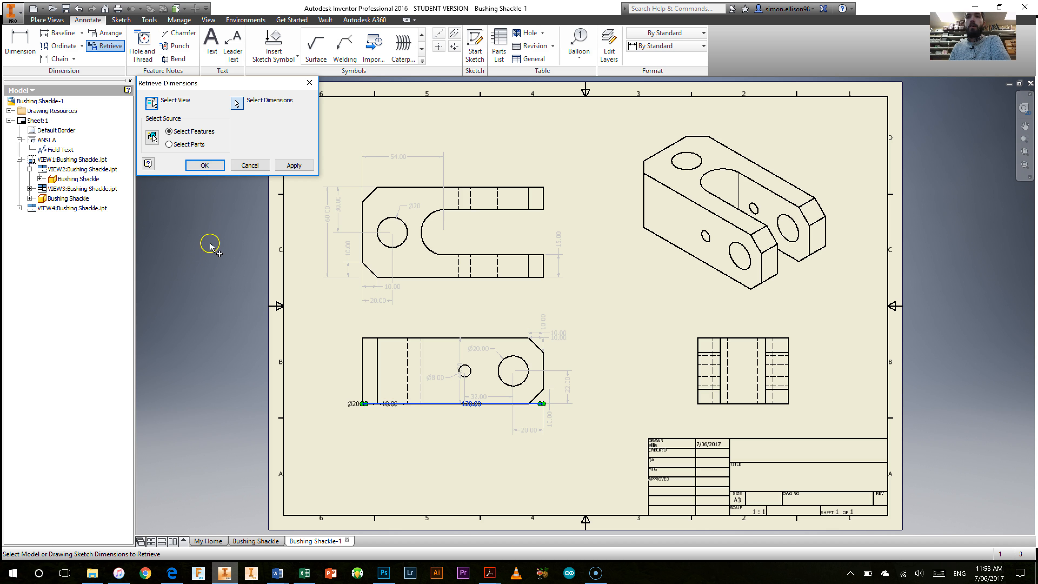
{"action": "left_click", "coordinate": [290, 166]}
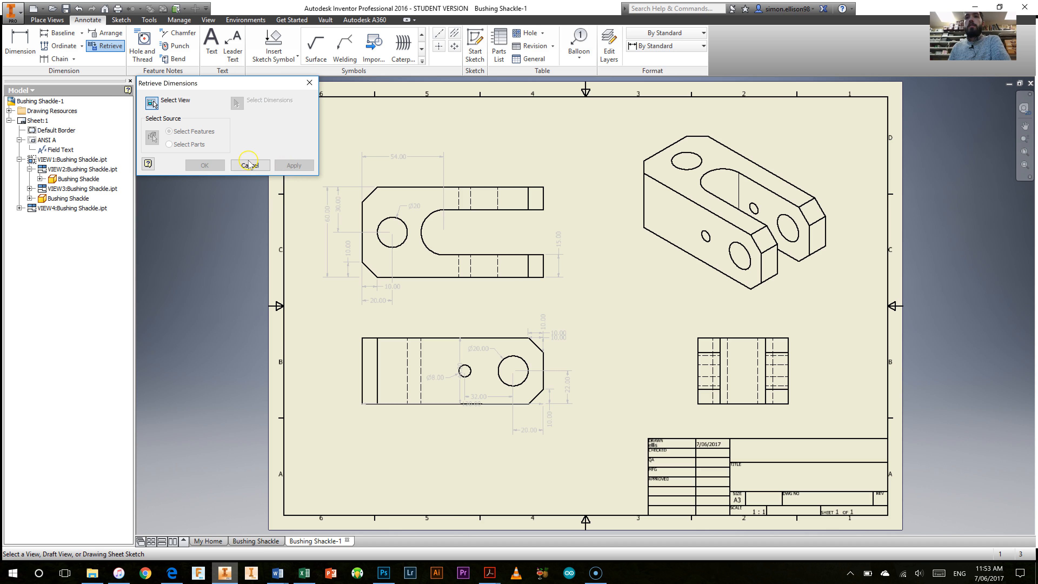
{"action": "left_click", "coordinate": [762, 339]}
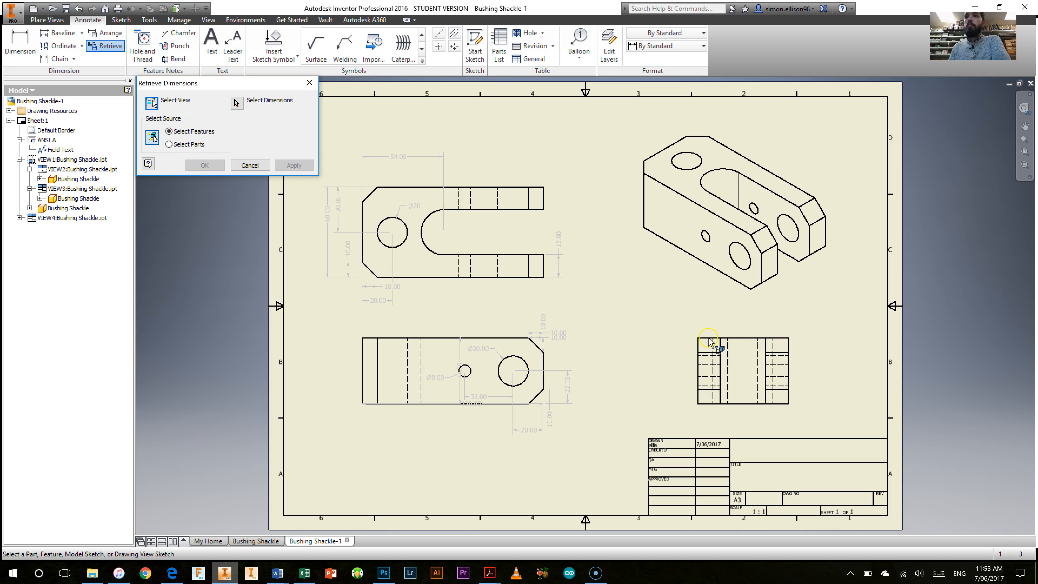
{"action": "left_click", "coordinate": [727, 341]}
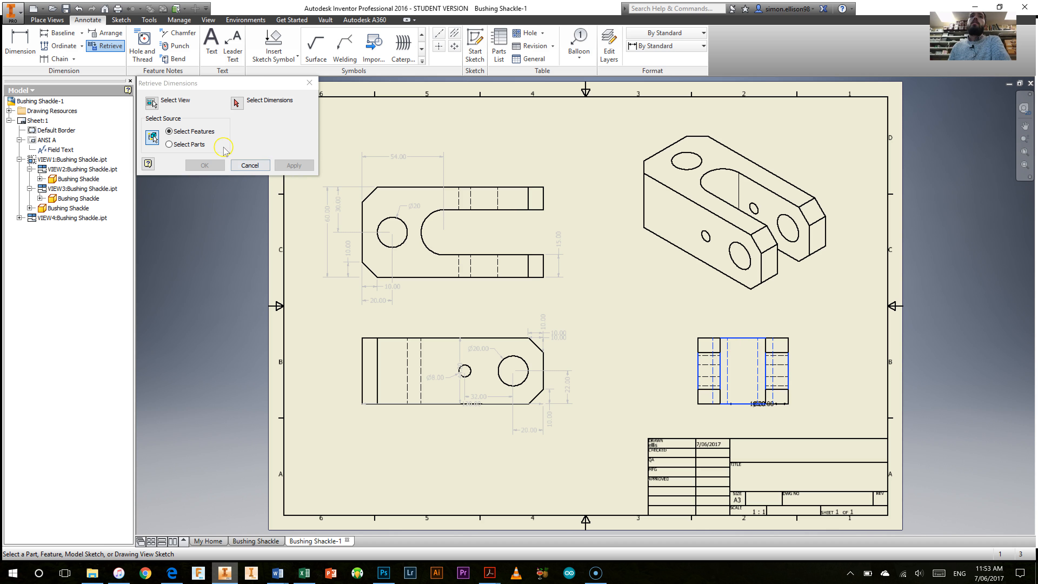
{"action": "left_click", "coordinate": [256, 167]}
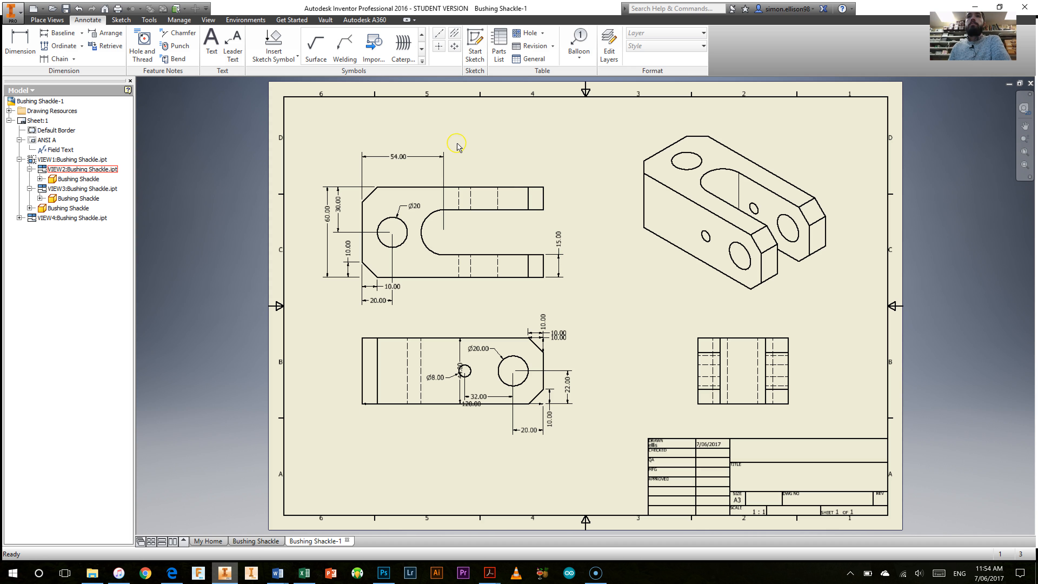
Step: Move the 54 mm slot-centre dimension closer to the upper view and set its precision to 0
{"action": "left_click_drag", "start_coordinate": [398, 160], "coordinate": [403, 171]}
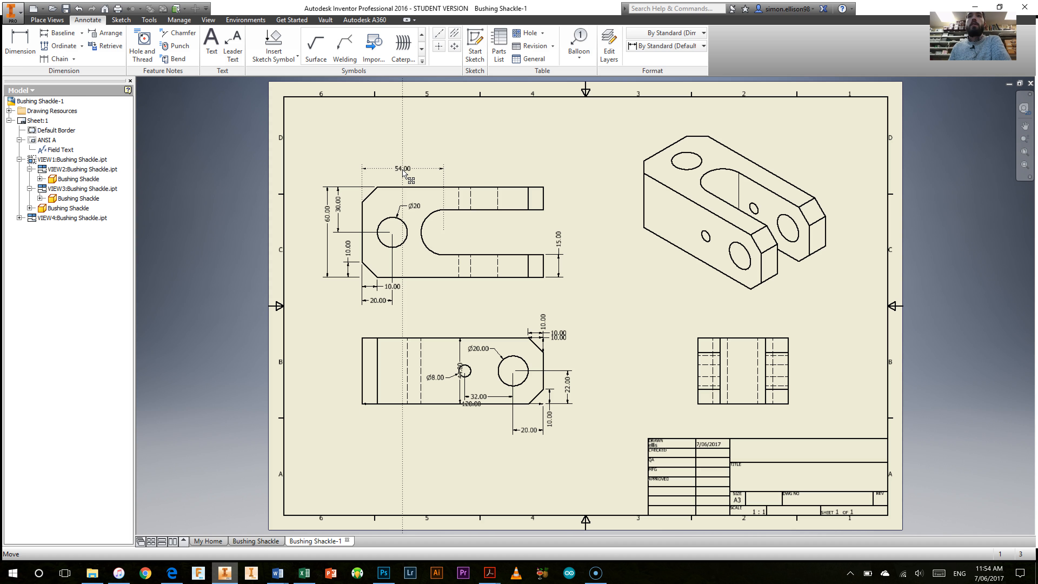
{"action": "left_click_drag", "start_coordinate": [403, 169], "coordinate": [403, 168]}
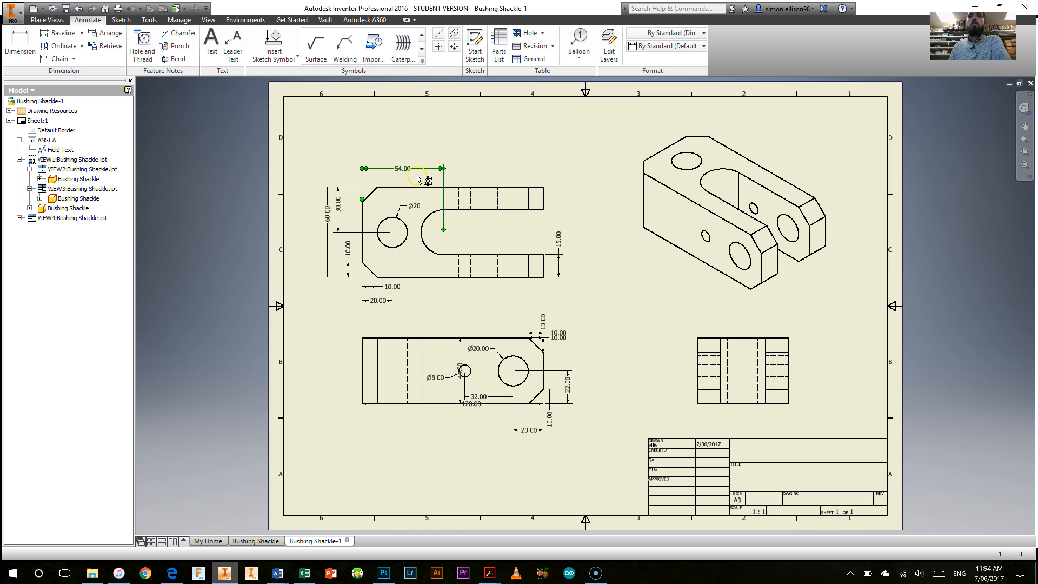
{"action": "right_click", "coordinate": [403, 169]}
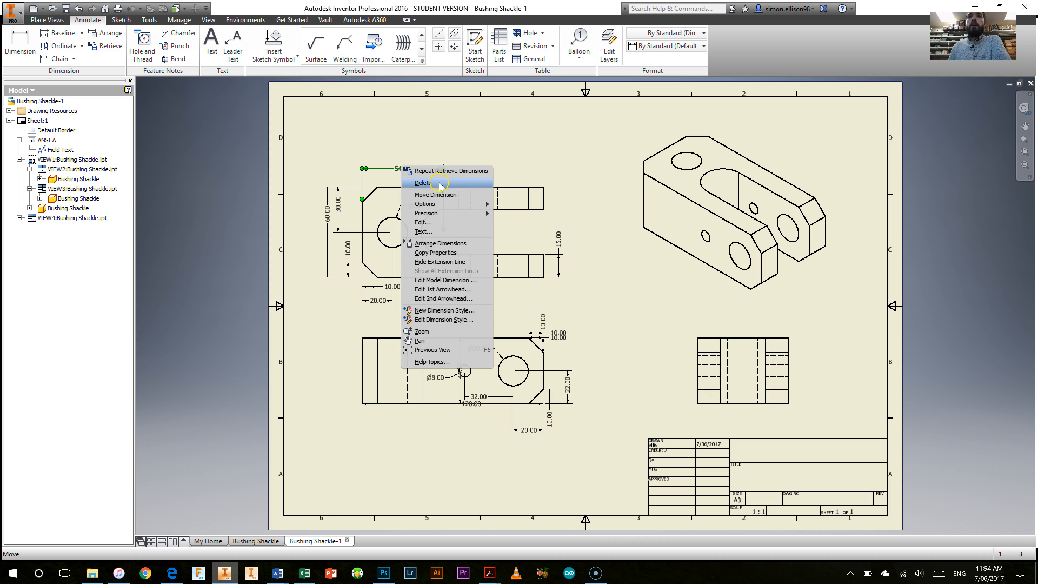
{"action": "mouse_move", "coordinate": [473, 216]}
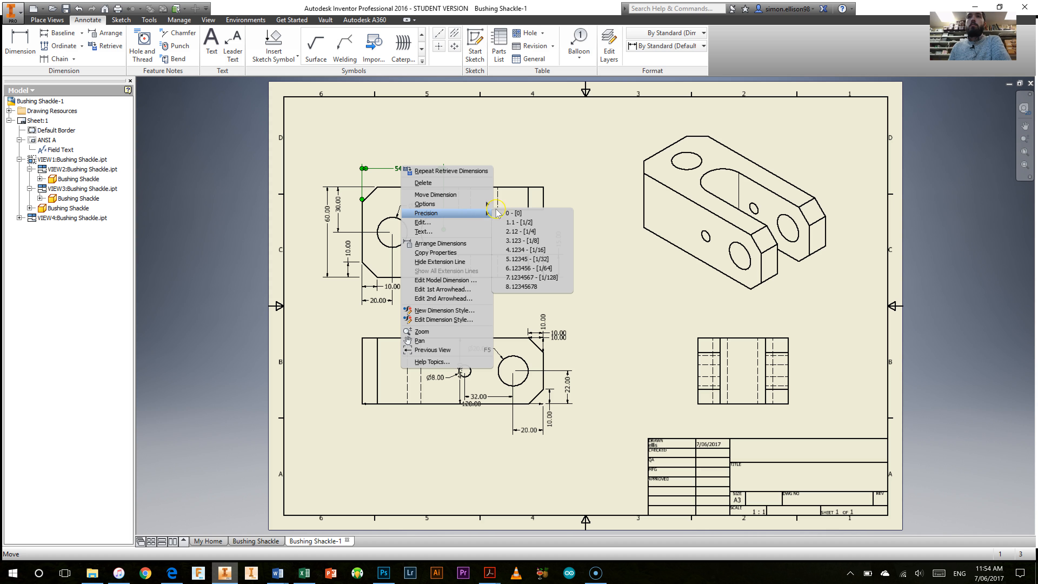
{"action": "left_click", "coordinate": [523, 213]}
Step: Space out the upper view's 60 mm and 30 mm vertical dimensions and set both to precision 0
{"action": "mouse_move", "coordinate": [327, 216]}
{"action": "left_mouse_down"}
{"action": "mouse_move", "coordinate": [347, 205]}
{"action": "mouse_move", "coordinate": [324, 217]}
{"action": "mouse_move", "coordinate": [324, 233]}
{"action": "mouse_move", "coordinate": [344, 209]}
{"action": "left_mouse_up"}
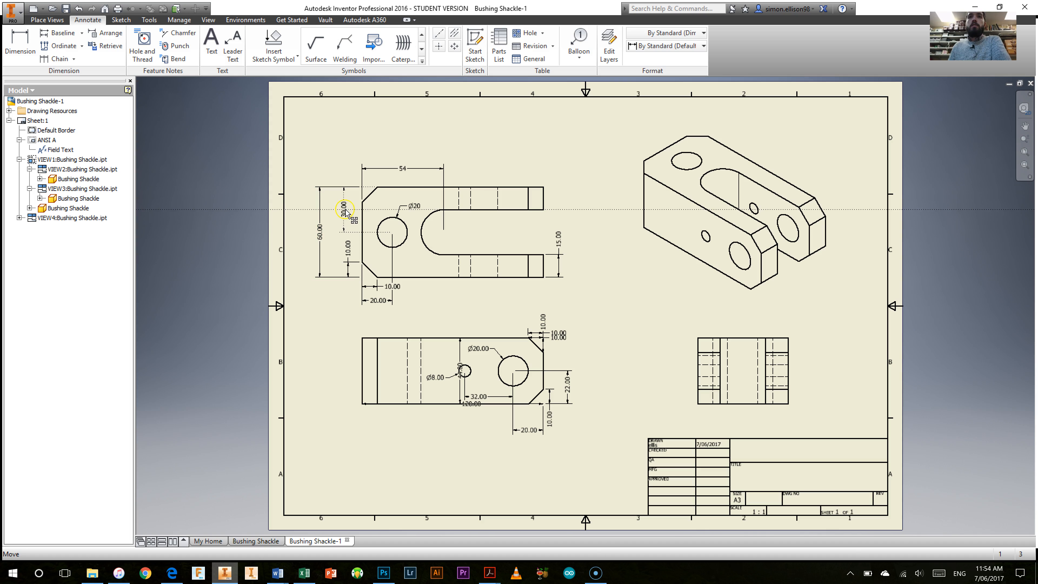
{"action": "right_click", "coordinate": [321, 229]}
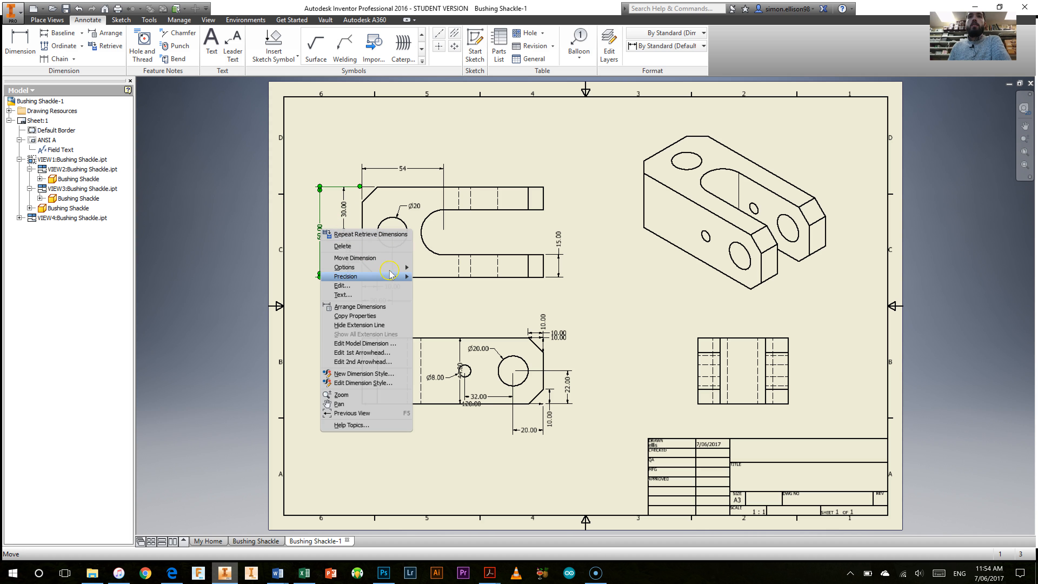
{"action": "mouse_move", "coordinate": [355, 277]}
{"action": "left_click", "coordinate": [427, 277]}
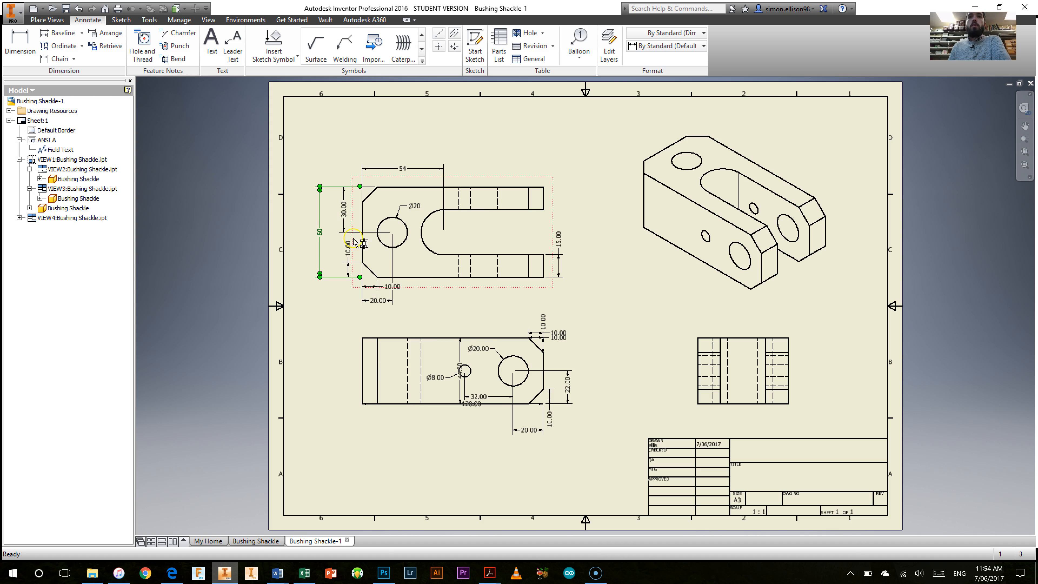
{"action": "right_click", "coordinate": [343, 210]}
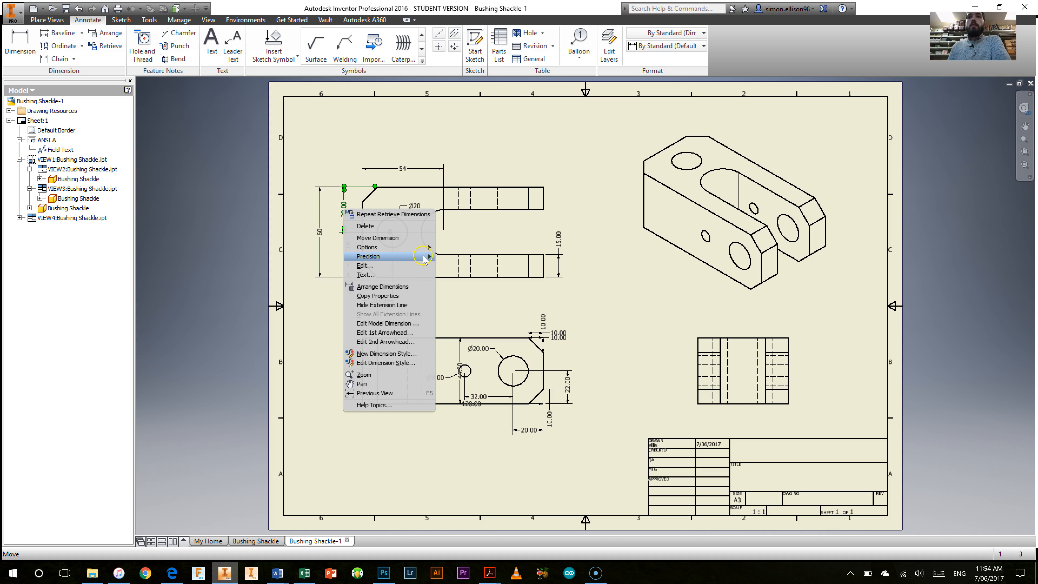
{"action": "left_click", "coordinate": [454, 256]}
Step: Set the upper view's vertical 10 mm chamfer dimension to precision 0 and reposition its text above the arrows
{"action": "left_click_drag", "start_coordinate": [341, 274], "coordinate": [347, 252]}
{"action": "right_click", "coordinate": [347, 251]}
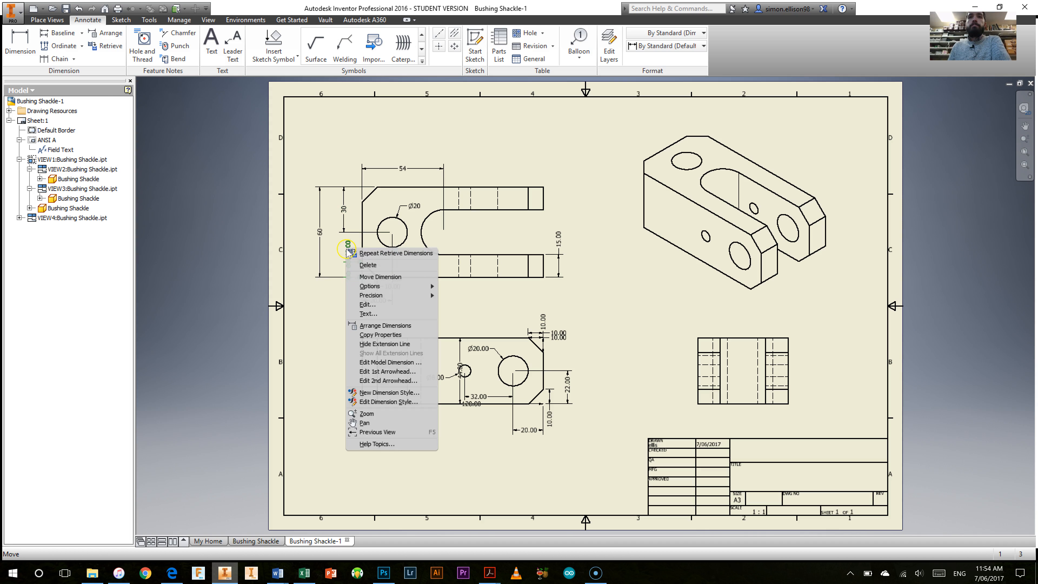
{"action": "mouse_move", "coordinate": [412, 296]}
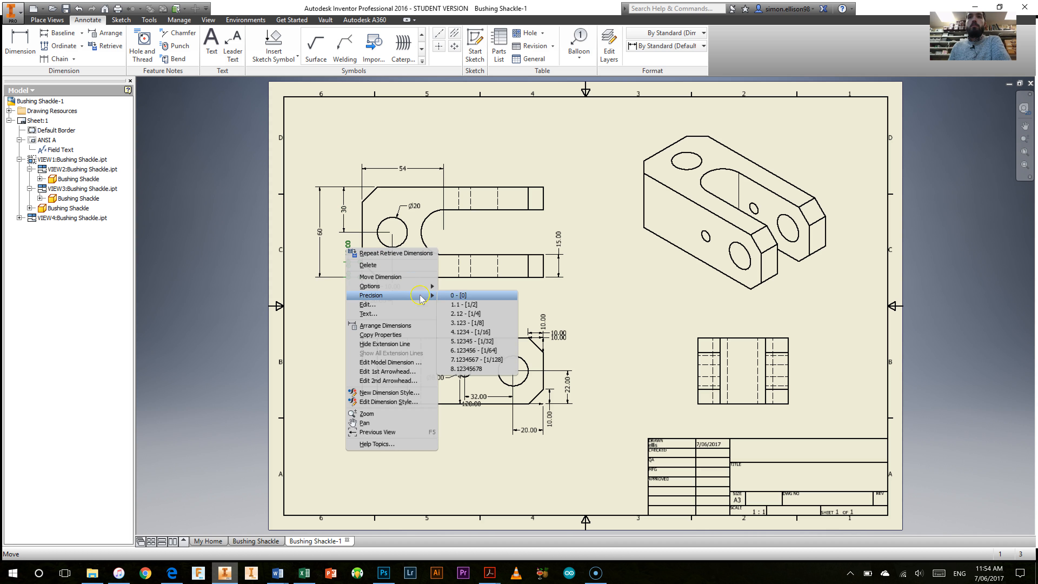
{"action": "left_click", "coordinate": [455, 296]}
{"action": "left_click_drag", "start_coordinate": [348, 250], "coordinate": [348, 274]}
Step: Set the horizontal 10 mm and 20 mm dimensions below the upper view to precision 0, and space the 20 mm one slightly lower
{"action": "left_click", "coordinate": [386, 286]}
{"action": "right_click", "coordinate": [387, 287]}
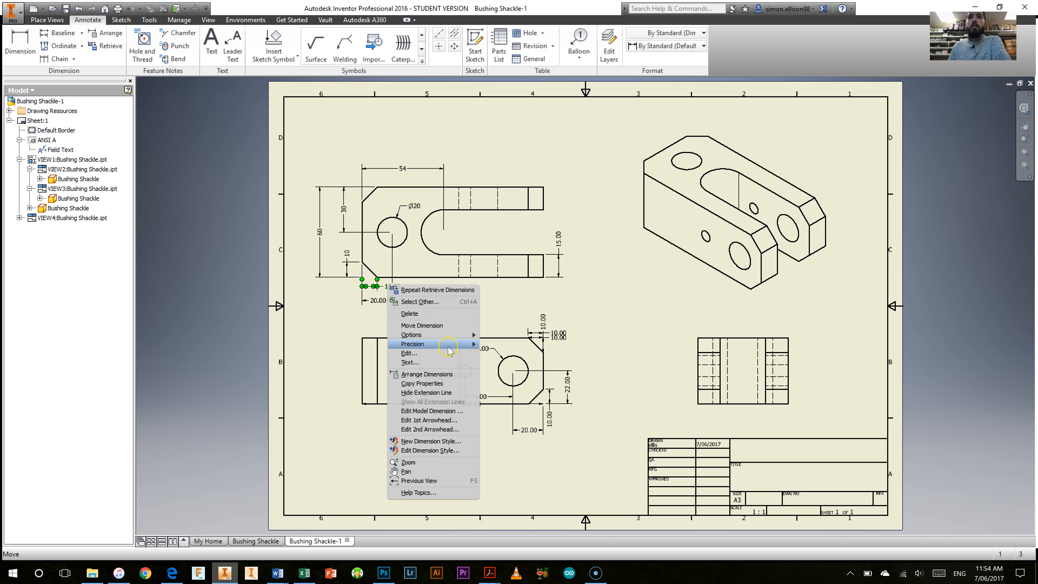
{"action": "mouse_move", "coordinate": [448, 348]}
{"action": "left_click", "coordinate": [497, 344]}
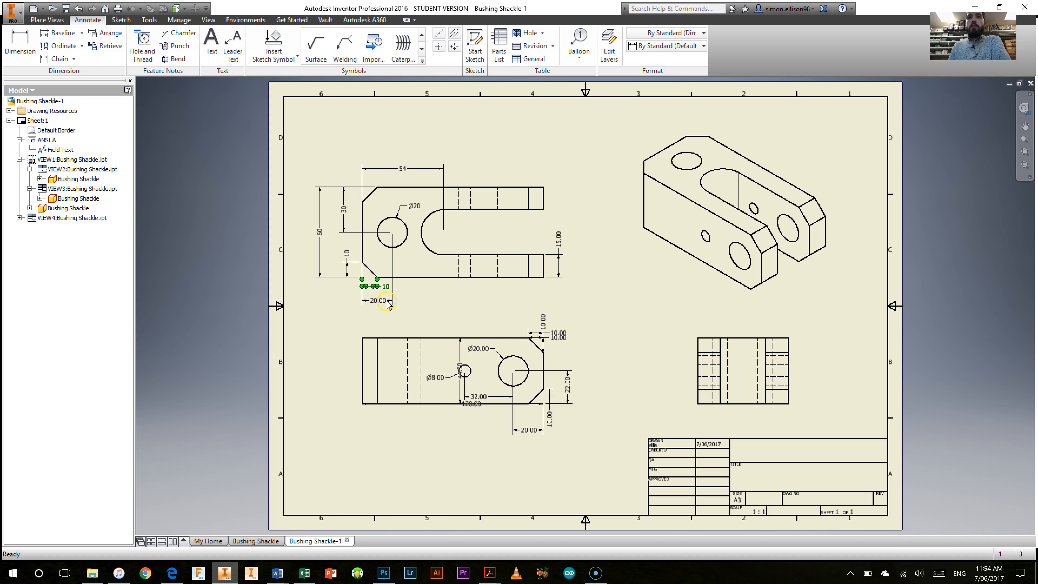
{"action": "left_click_drag", "start_coordinate": [387, 289], "coordinate": [387, 290]}
{"action": "left_click", "coordinate": [379, 301]}
{"action": "right_click", "coordinate": [380, 302]}
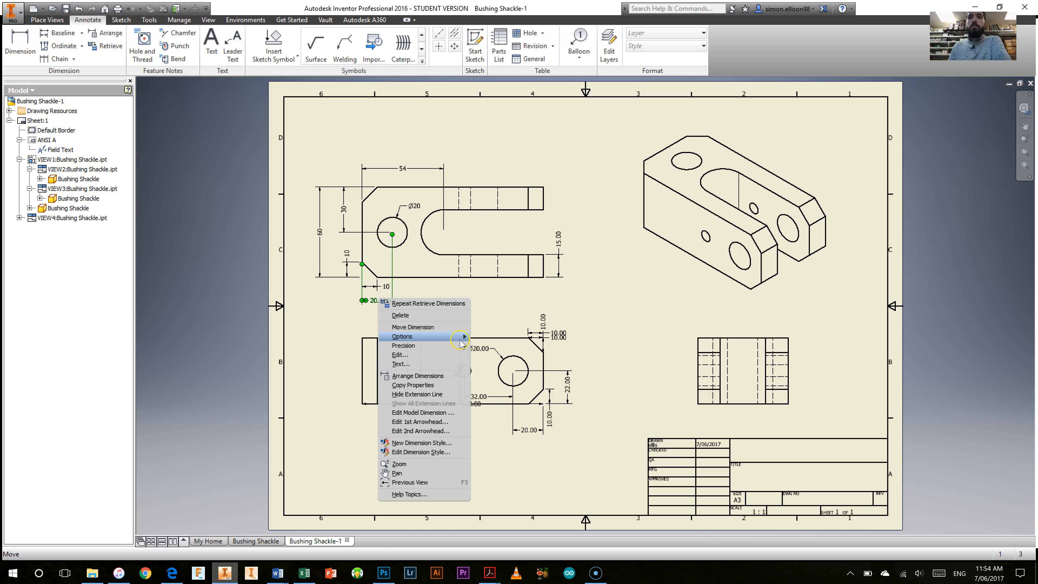
{"action": "left_click", "coordinate": [484, 347]}
{"action": "left_click_drag", "start_coordinate": [376, 301], "coordinate": [378, 304]}
{"action": "left_click", "coordinate": [550, 310]}
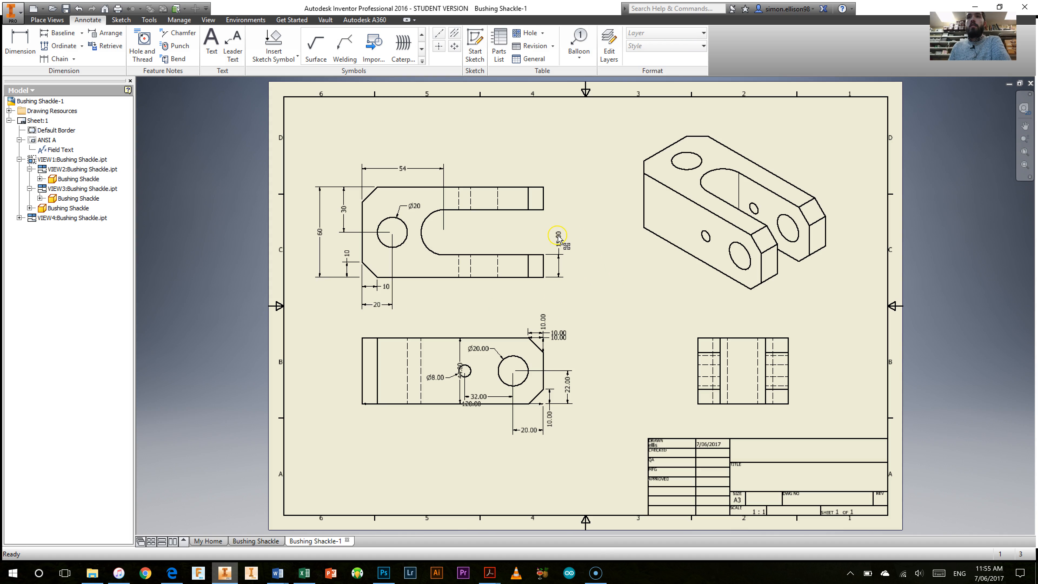
Step: Set the upper view's 15 mm arm-thickness dimension to precision 0 and move its text between the extension lines
{"action": "left_click_drag", "start_coordinate": [559, 240], "coordinate": [560, 242]}
{"action": "right_click", "coordinate": [560, 244]}
{"action": "mouse_move", "coordinate": [605, 287]}
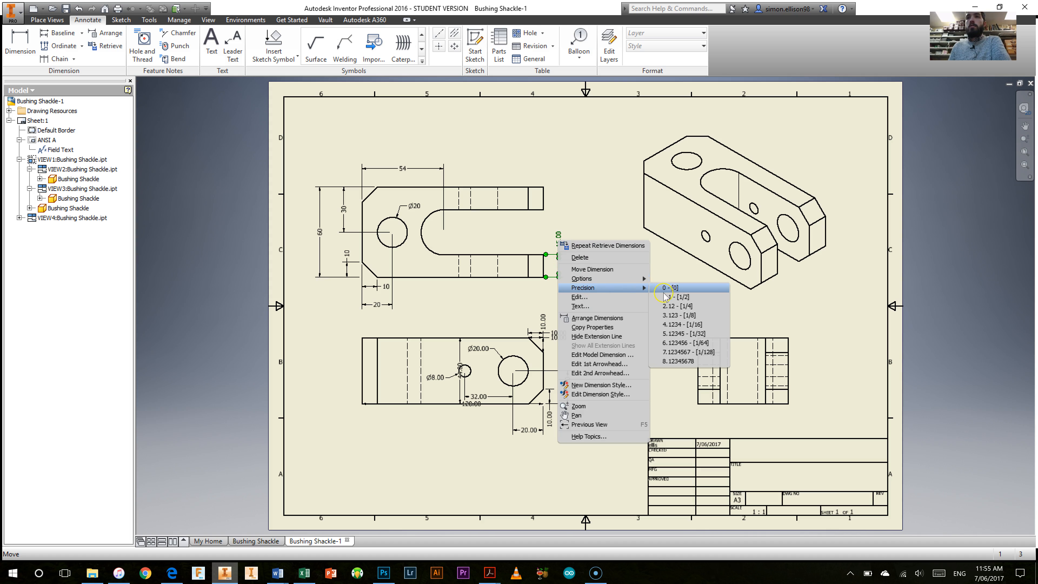
{"action": "left_click", "coordinate": [670, 288]}
{"action": "right_click", "coordinate": [559, 265]}
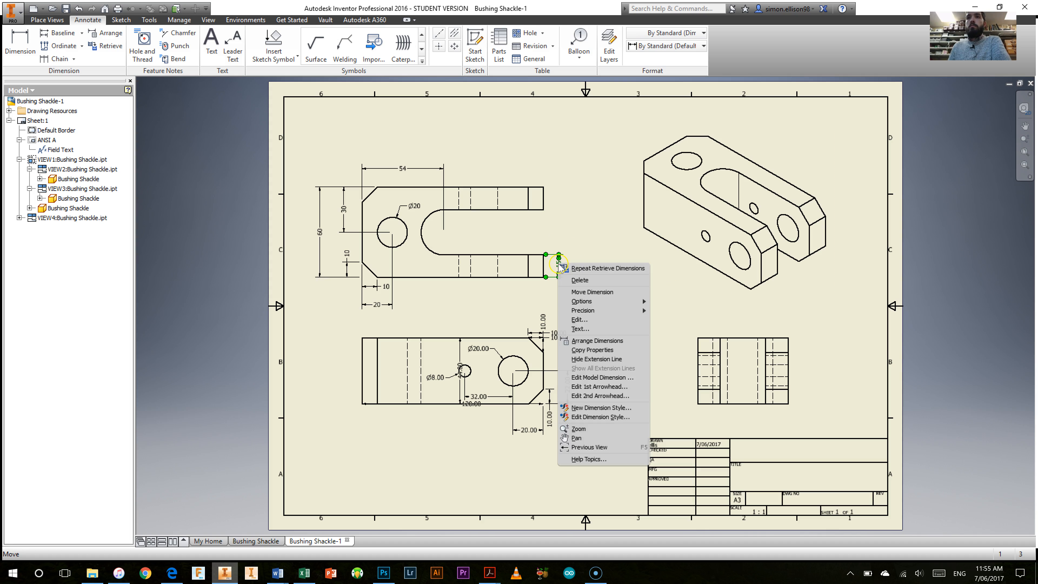
{"action": "left_click", "coordinate": [586, 239]}
{"action": "left_click_drag", "start_coordinate": [558, 266], "coordinate": [560, 267]}
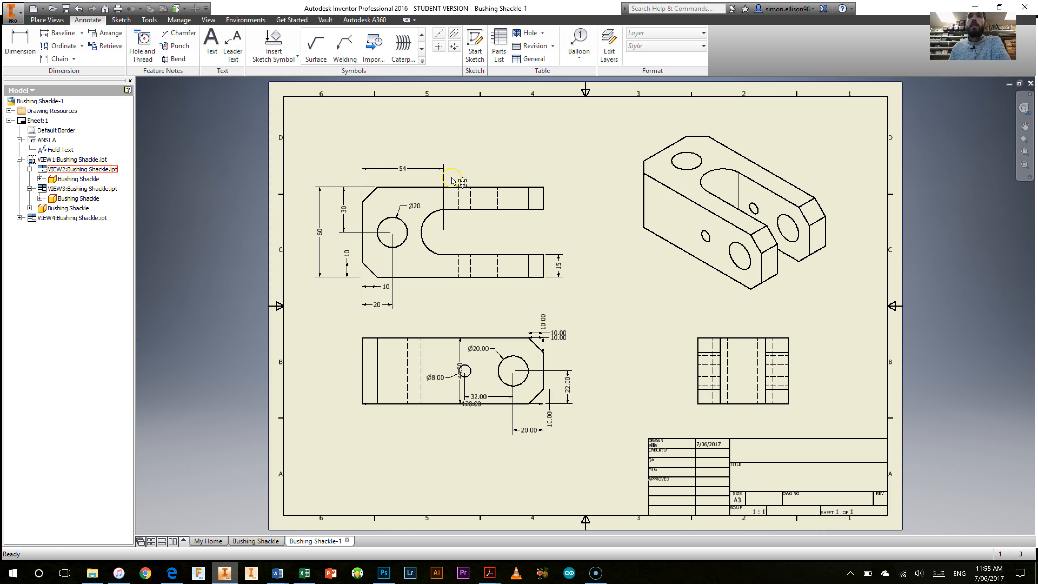
Step: Add center marks to the round hole and slot arc in the upper view and to both holes in the base view
{"action": "left_click", "coordinate": [438, 46]}
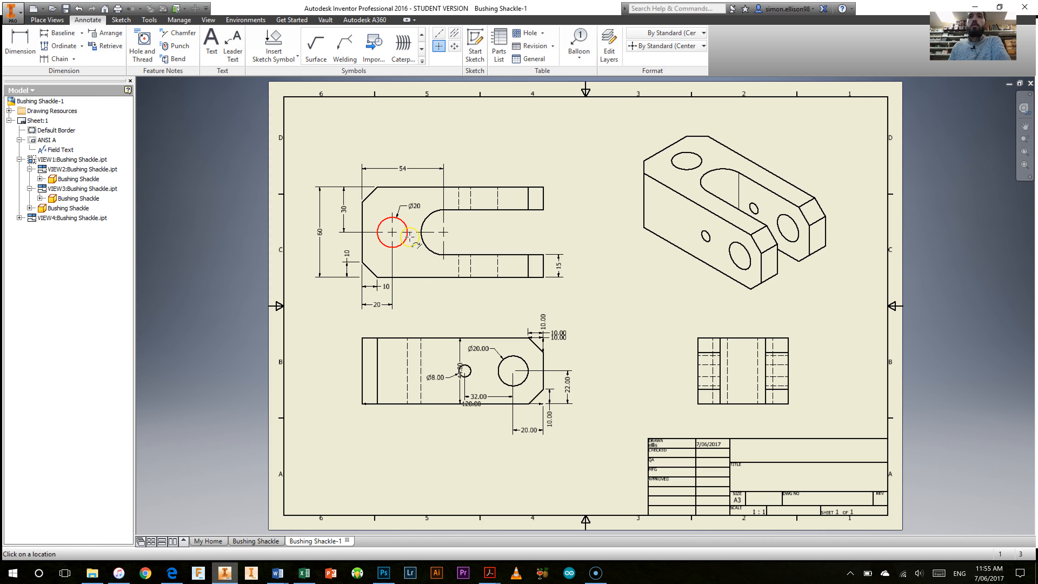
{"action": "left_click", "coordinate": [526, 366]}
{"action": "right_click", "coordinate": [464, 287]}
{"action": "left_click", "coordinate": [501, 290]}
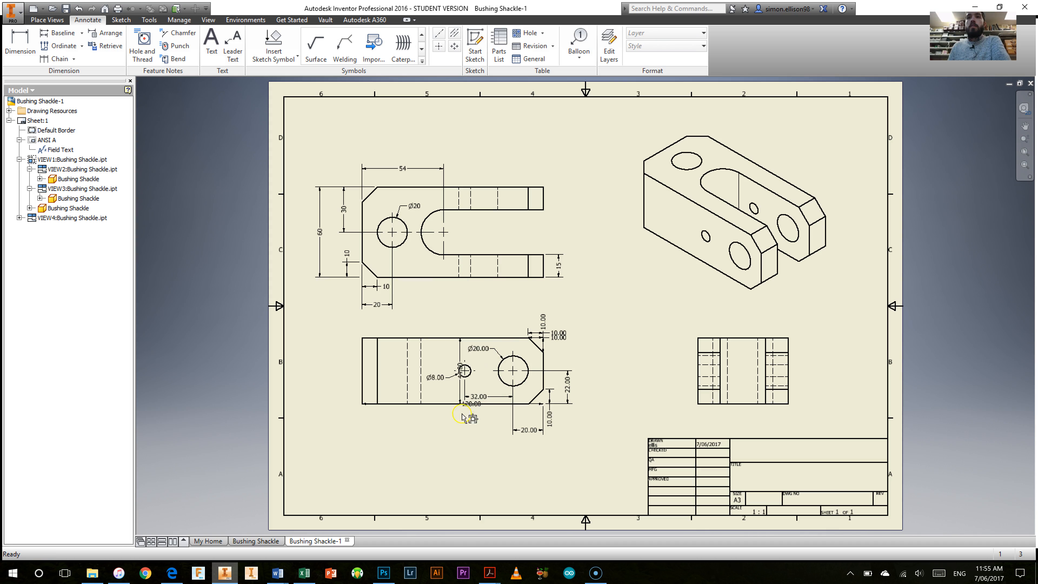
Step: Move the base view's height dimension left of the part and its overall length dimension below it, setting both to precision 0
{"action": "left_click", "coordinate": [462, 369]}
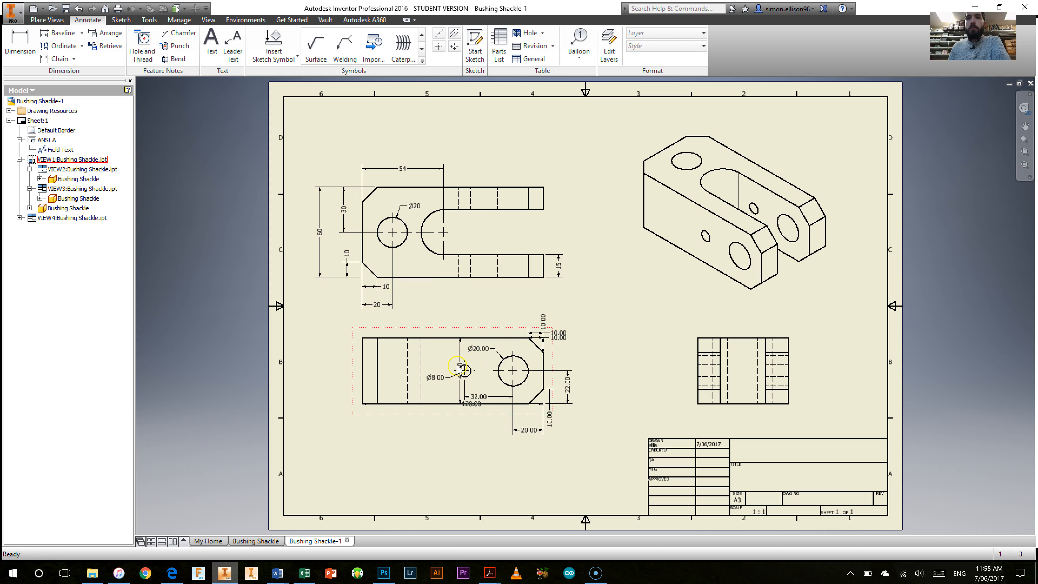
{"action": "left_click_drag", "start_coordinate": [462, 369], "coordinate": [344, 372]}
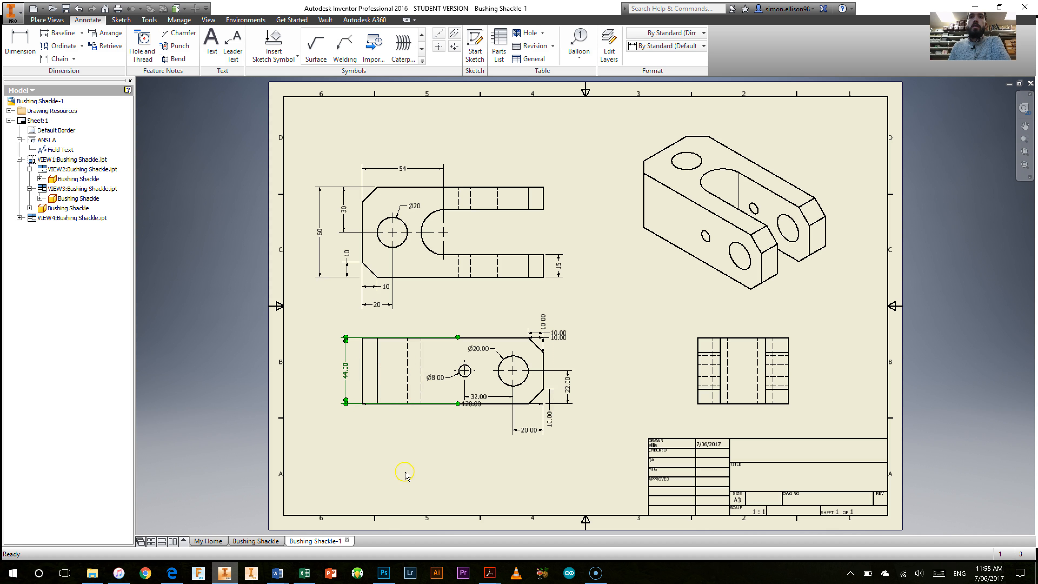
{"action": "left_click_drag", "start_coordinate": [470, 406], "coordinate": [452, 423]}
{"action": "right_click", "coordinate": [452, 423]}
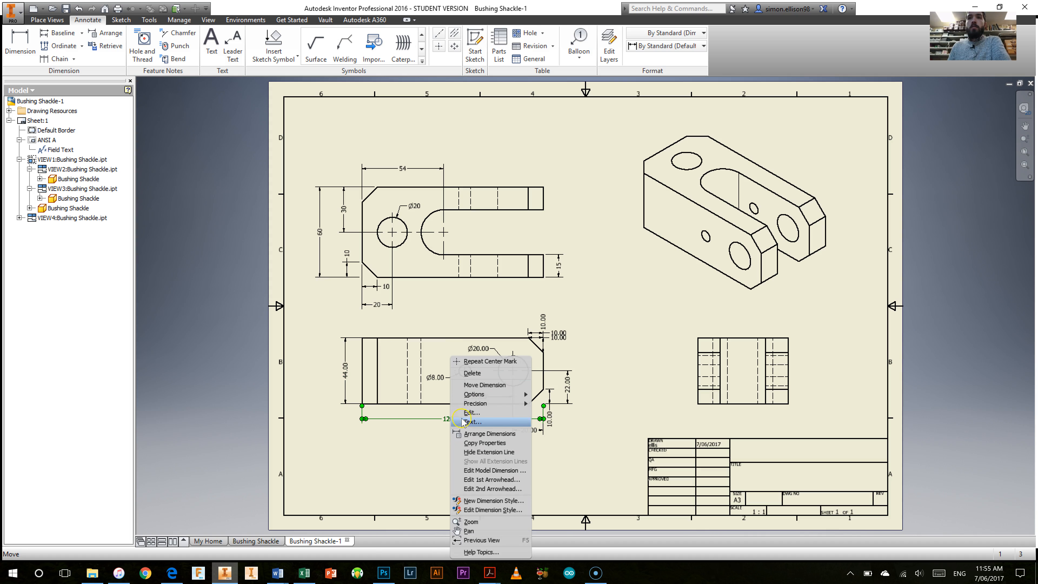
{"action": "mouse_move", "coordinate": [491, 403]}
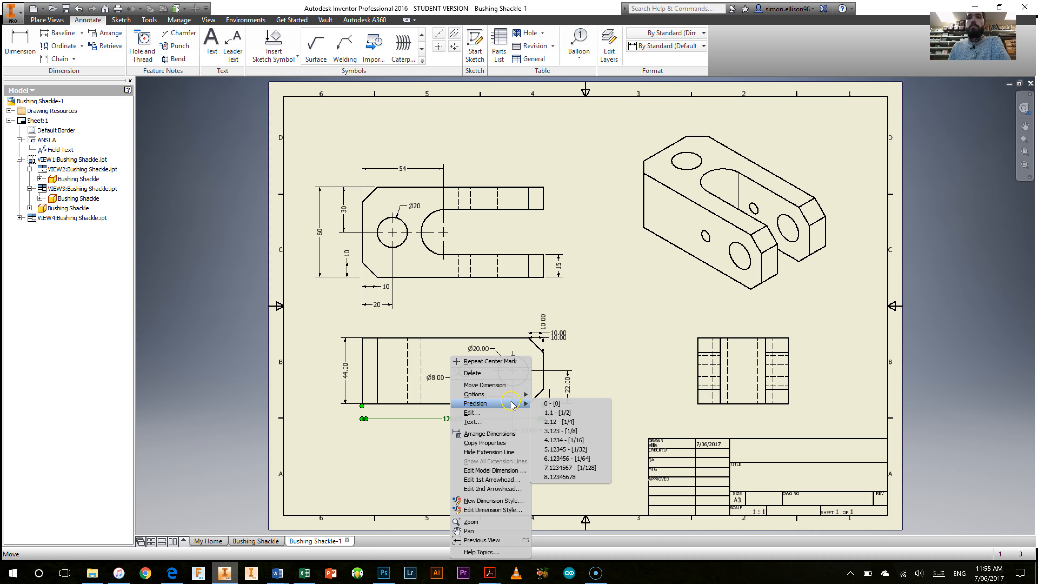
{"action": "left_click", "coordinate": [548, 407]}
{"action": "right_click", "coordinate": [346, 356]}
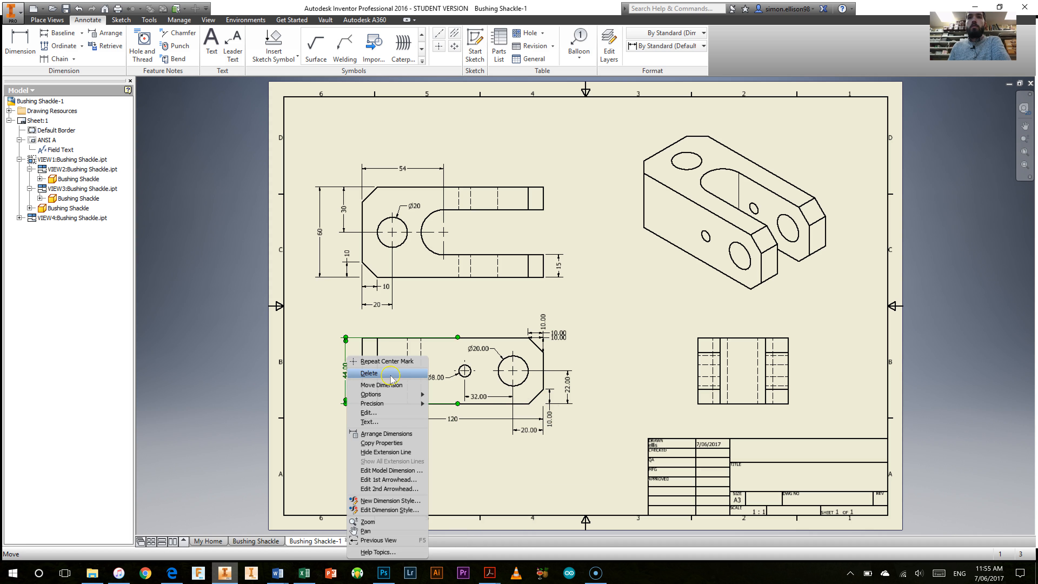
{"action": "mouse_move", "coordinate": [413, 403]}
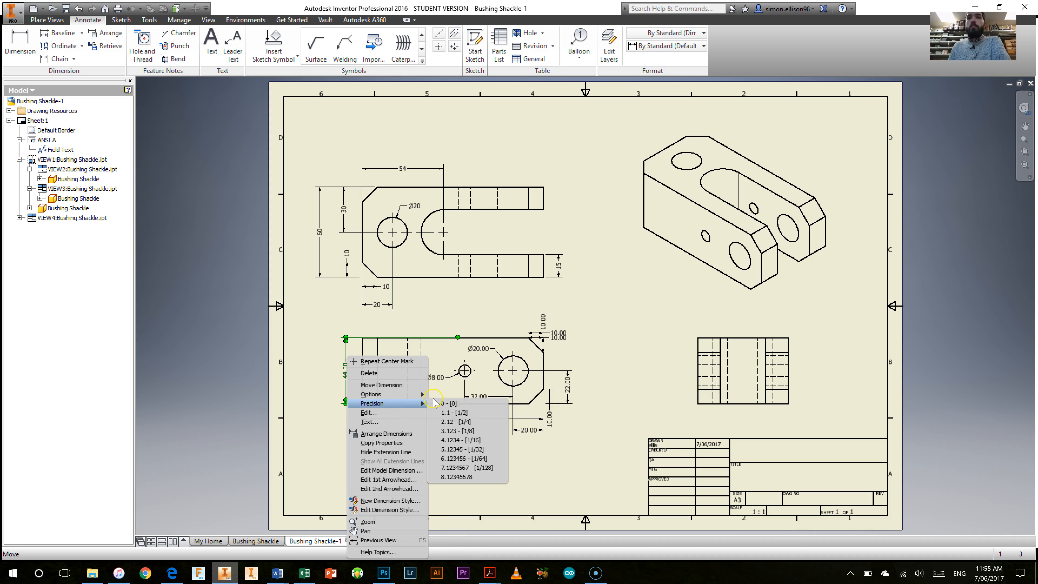
{"action": "left_click", "coordinate": [446, 405]}
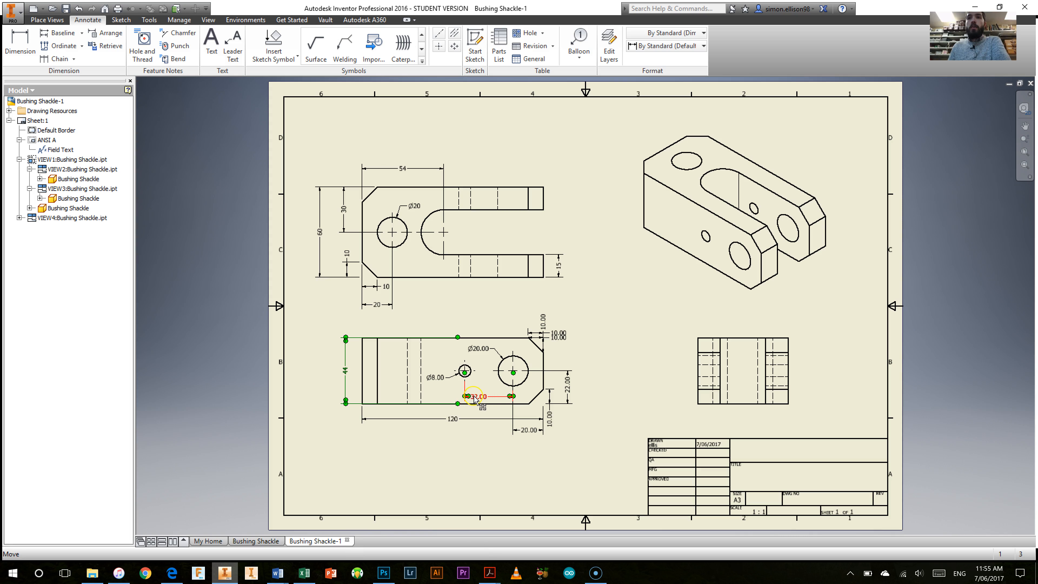
Step: Move the 32 mm hole-spacing dimension below the base view and lower the 120 mm length dimension beneath it
{"action": "left_click_drag", "start_coordinate": [481, 402], "coordinate": [453, 429]}
{"action": "left_click", "coordinate": [530, 430]}
{"action": "left_click", "coordinate": [548, 449]}
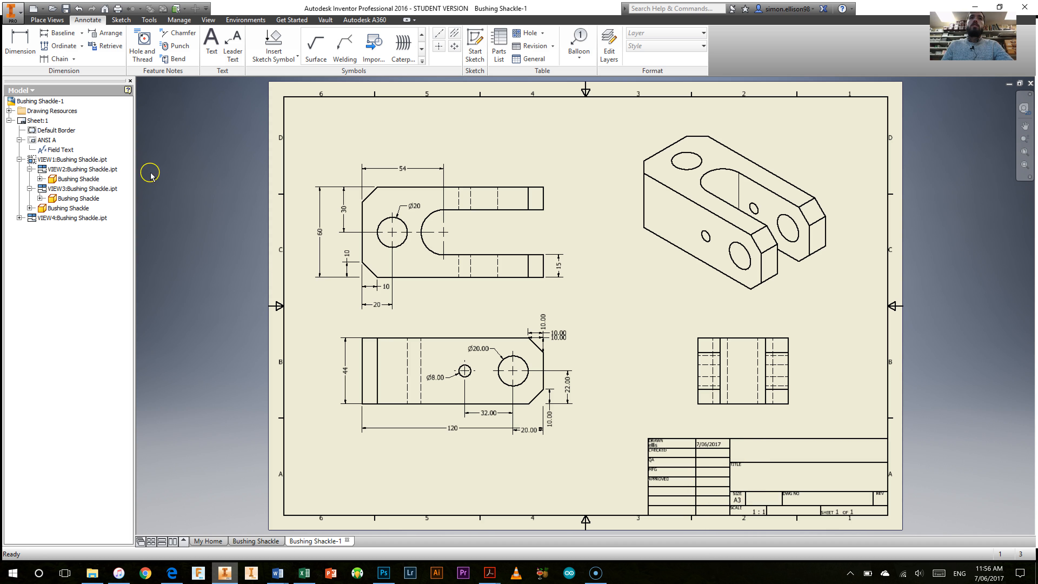
Step: Set the title in the drawing's iProperties summary to Bushing Shackle
{"action": "left_click", "coordinate": [16, 101]}
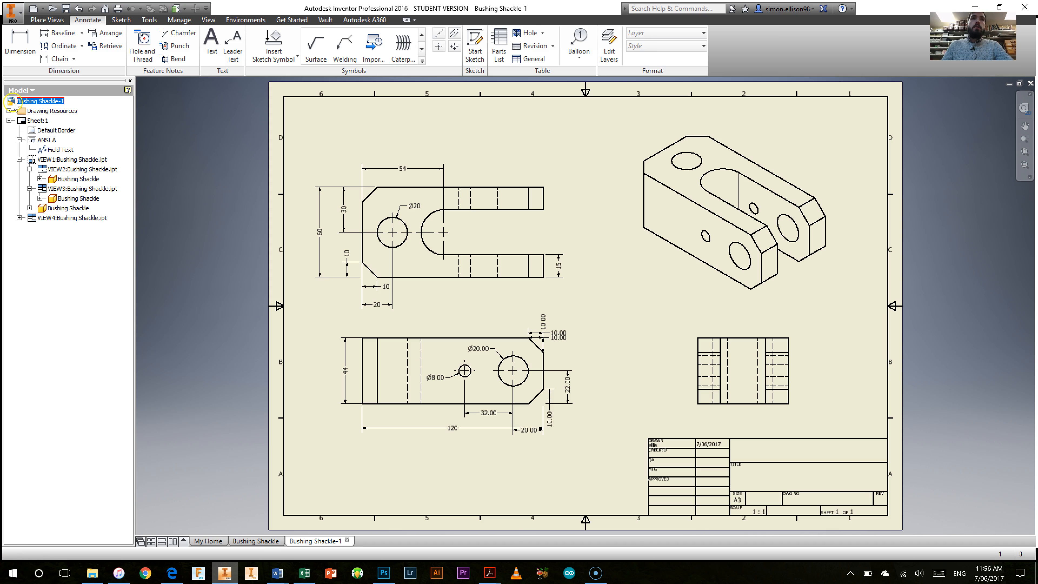
{"action": "right_click", "coordinate": [13, 104]}
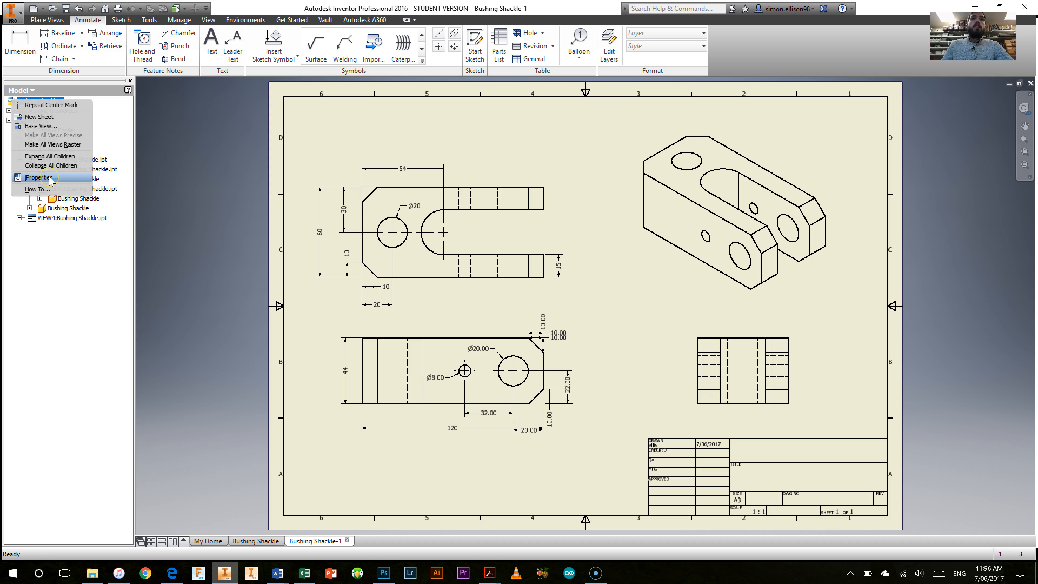
{"action": "left_click", "coordinate": [41, 177]}
{"action": "left_click", "coordinate": [460, 153]}
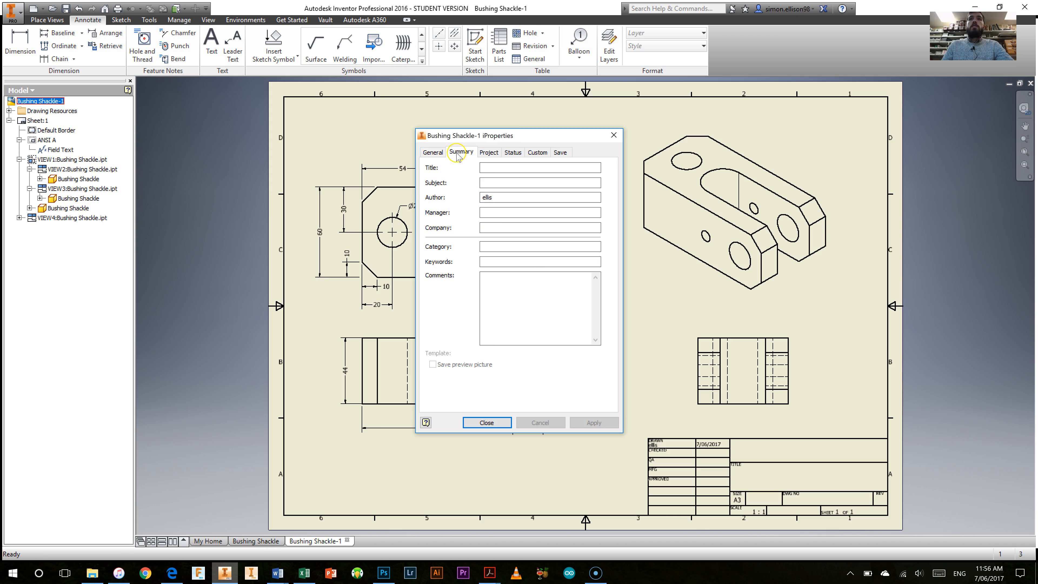
{"action": "left_click", "coordinate": [499, 168]}
{"action": "type", "text": "Bushing Shackle"}
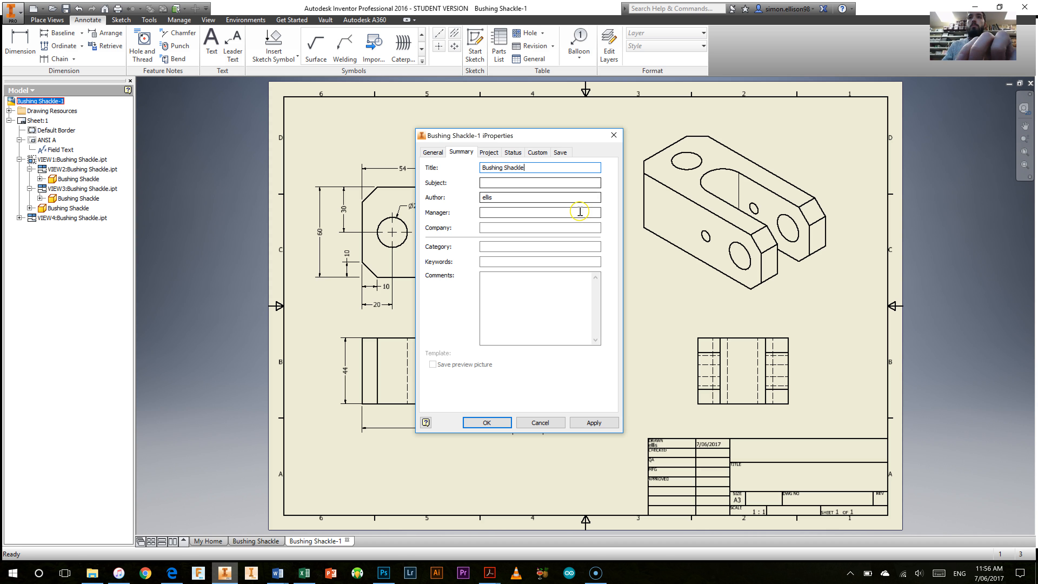
Step: Replace the author in the iProperties summary with the drafter's full name and set the company to Brighton Secondary School
{"action": "left_click", "coordinate": [502, 181]}
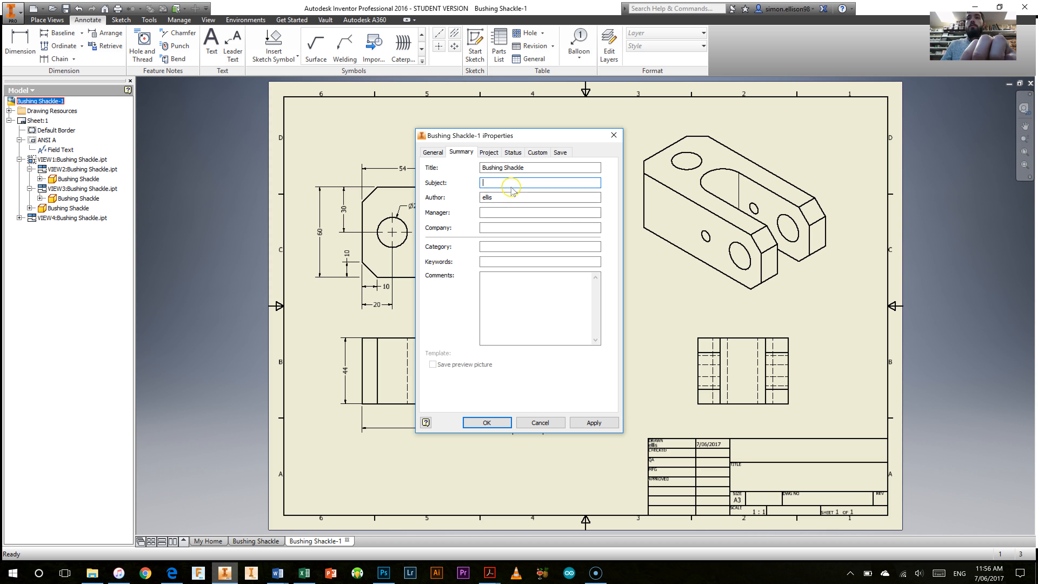
{"action": "left_click", "coordinate": [522, 195]}
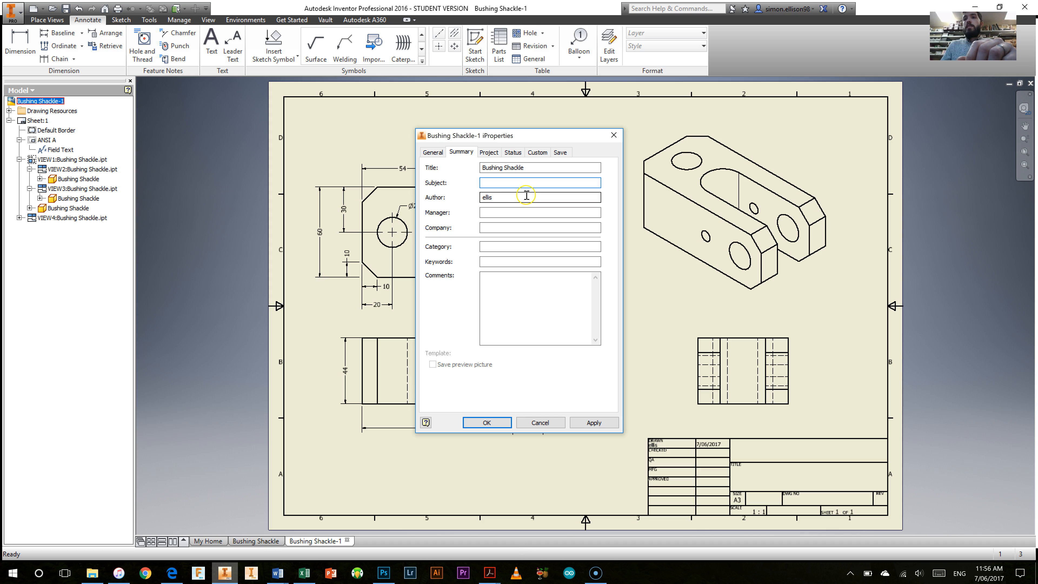
{"action": "left_click_drag", "start_coordinate": [526, 197], "coordinate": [480, 197]}
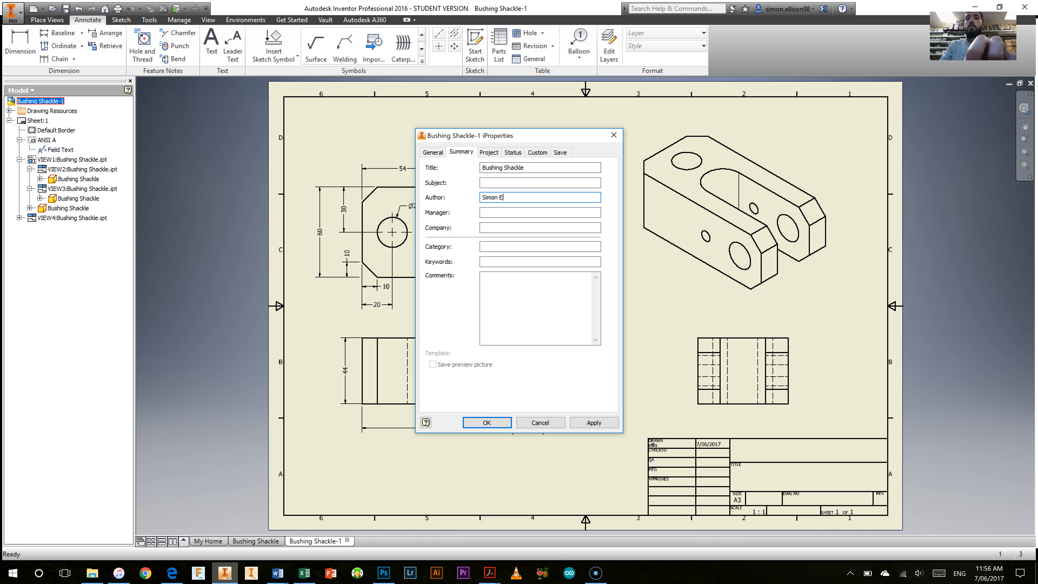
{"action": "left_click", "coordinate": [524, 225]}
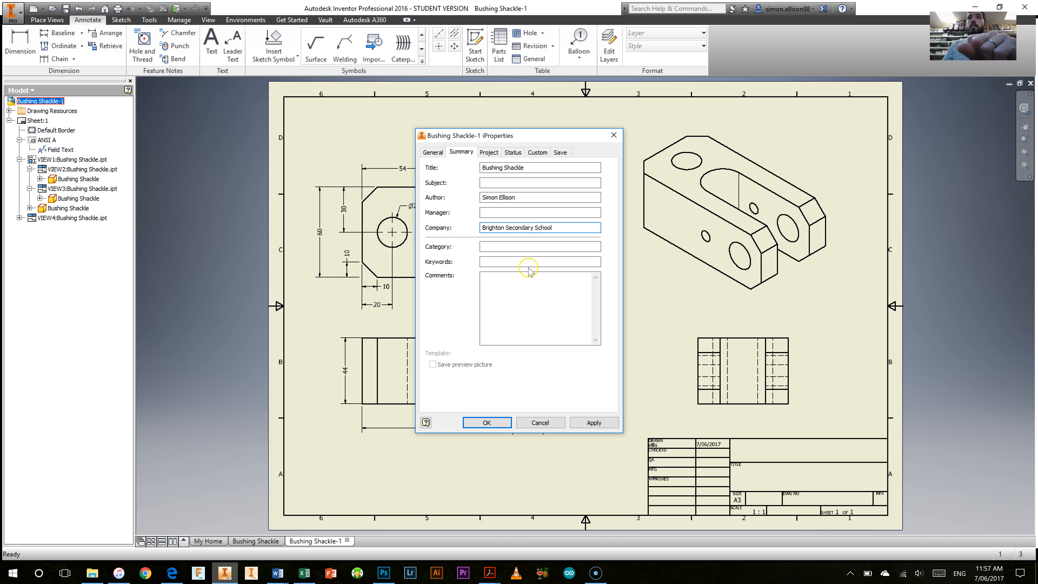
Step: Set the revision number in the drawing's project properties to 1
{"action": "left_click", "coordinate": [488, 152]}
{"action": "left_click", "coordinate": [511, 197]}
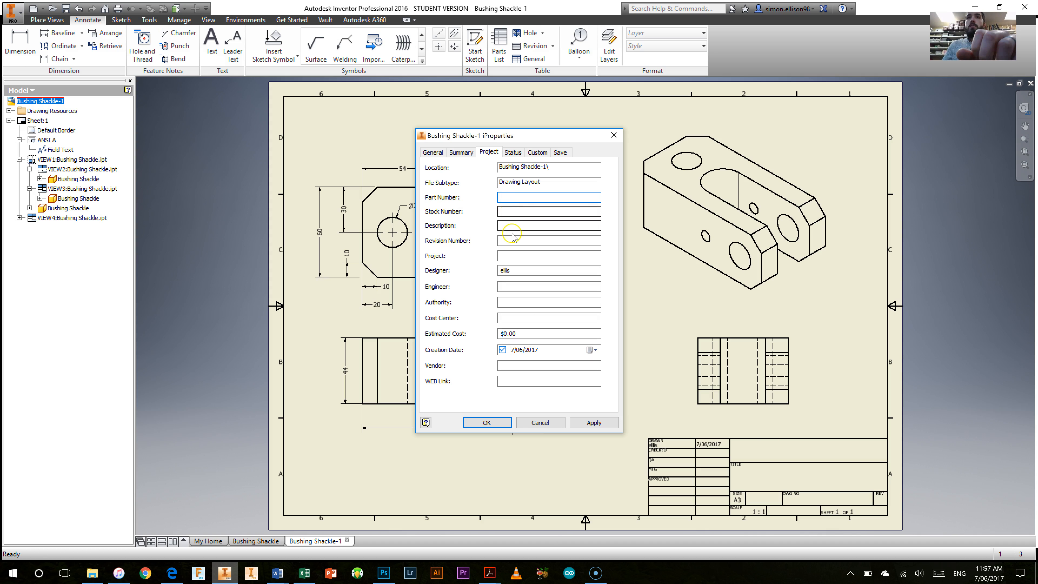
{"action": "left_click", "coordinate": [516, 244]}
{"action": "type", "text": "1"}
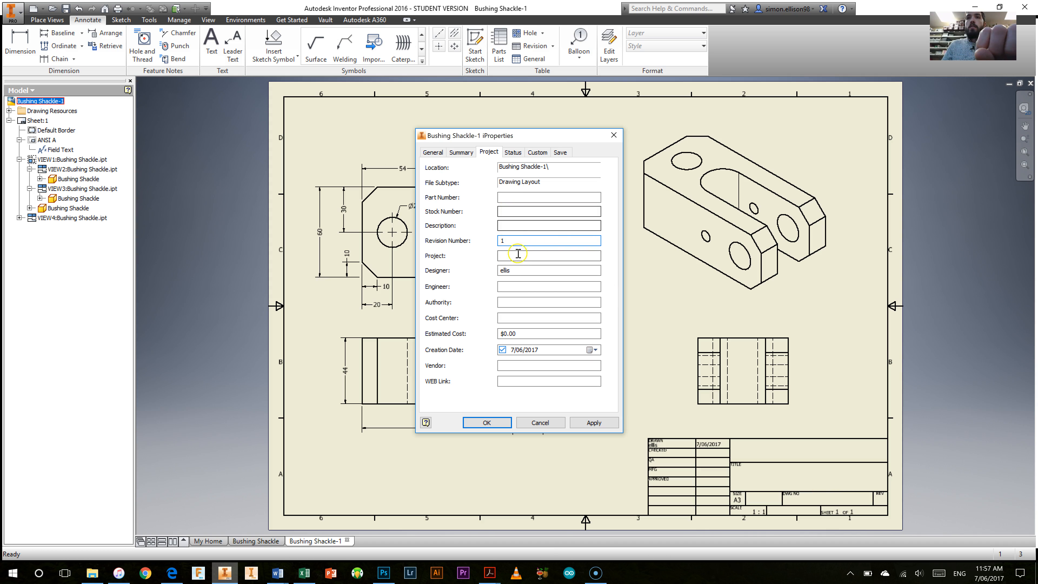
Step: Review the summary, project, status, custom and save properties, and apply the iProperties to the title block
{"action": "left_click", "coordinate": [461, 153]}
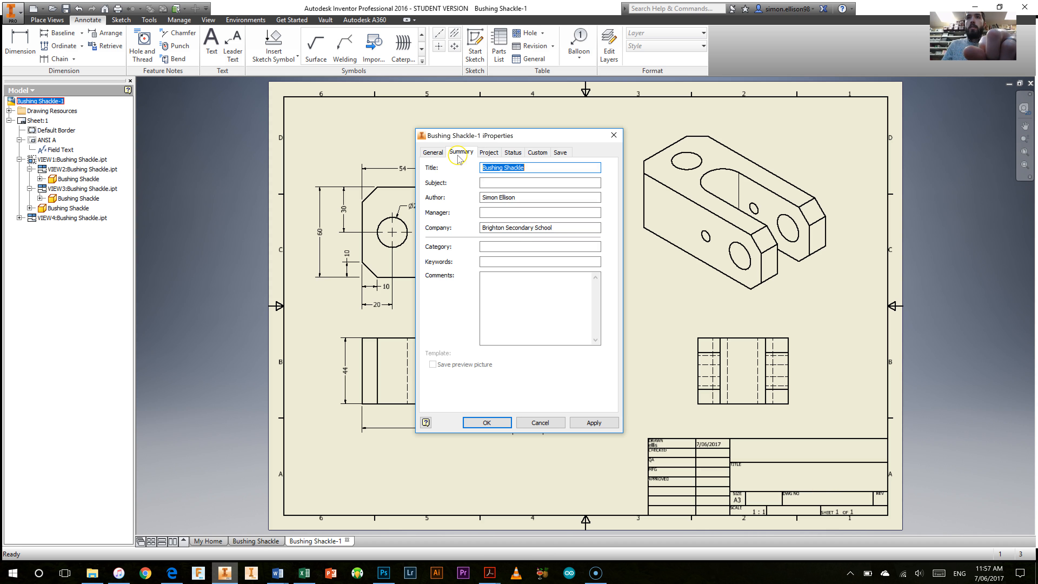
{"action": "left_click", "coordinate": [489, 153]}
{"action": "left_click", "coordinate": [511, 153]}
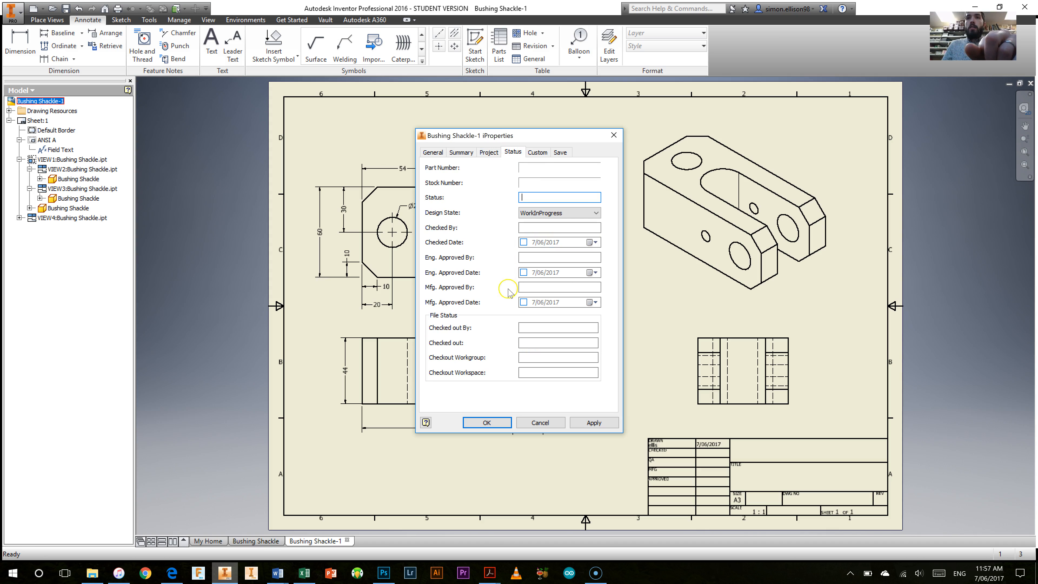
{"action": "left_click", "coordinate": [537, 152]}
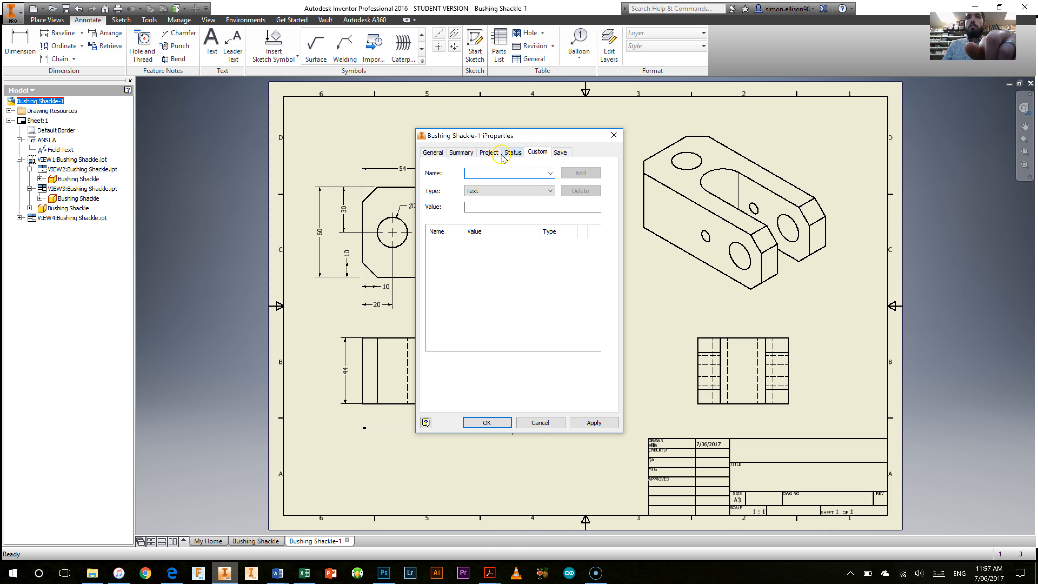
{"action": "left_click", "coordinate": [560, 152]}
{"action": "left_click", "coordinate": [460, 152]}
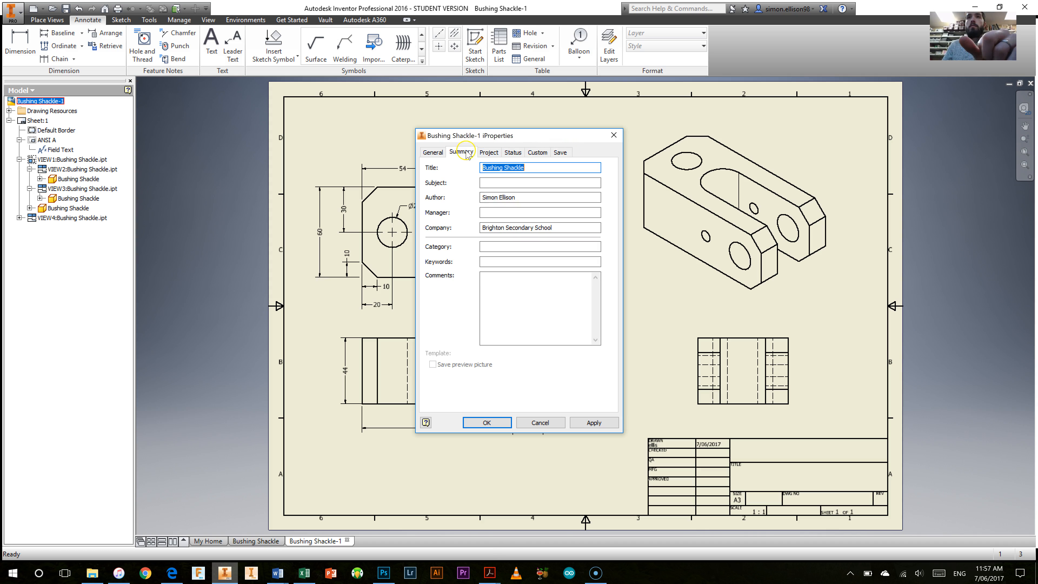
{"action": "left_click", "coordinate": [488, 153]}
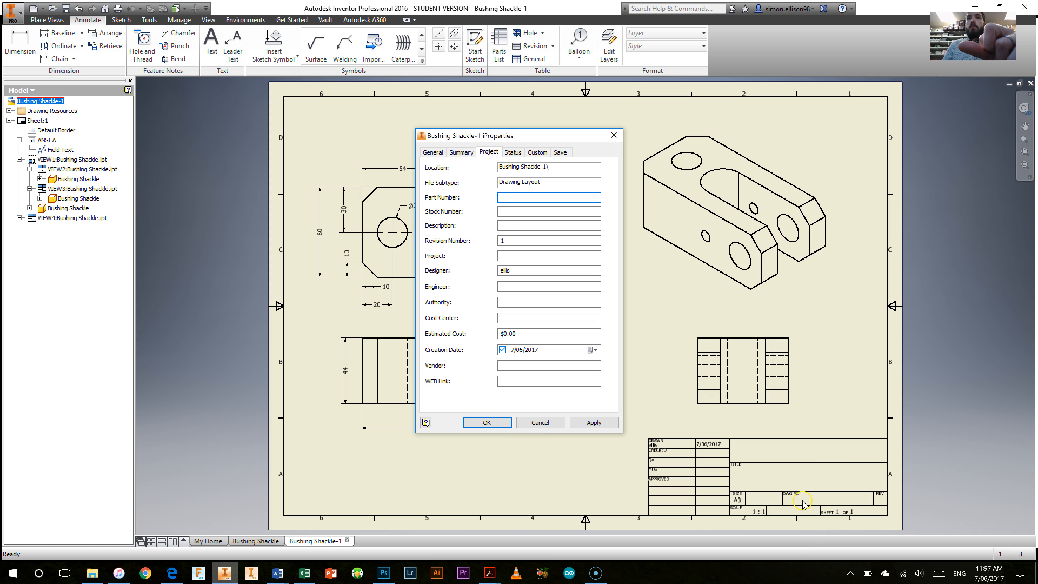
{"action": "left_click", "coordinate": [512, 152]}
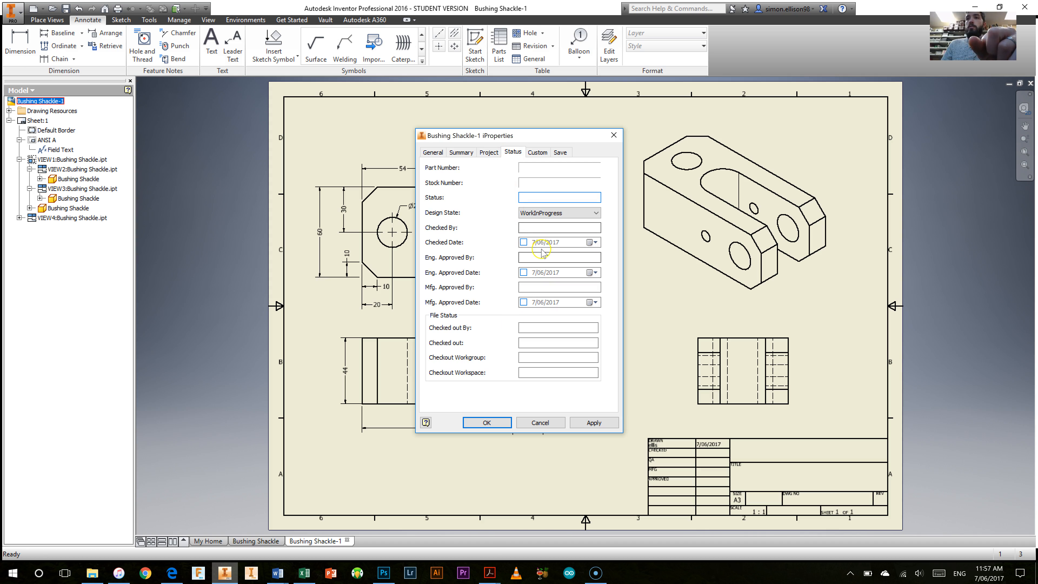
{"action": "left_click", "coordinate": [585, 426]}
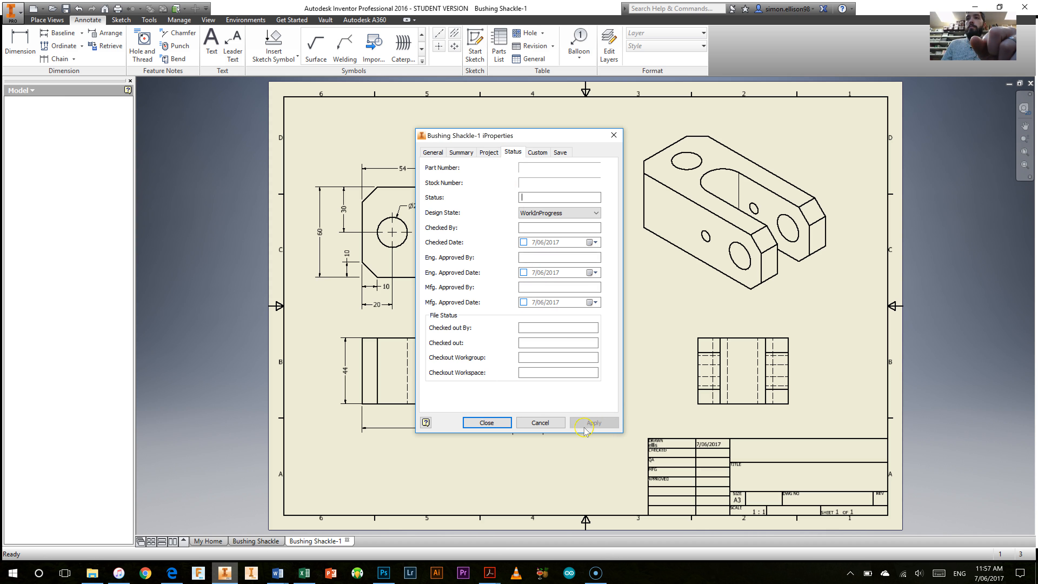
{"action": "left_click", "coordinate": [506, 423]}
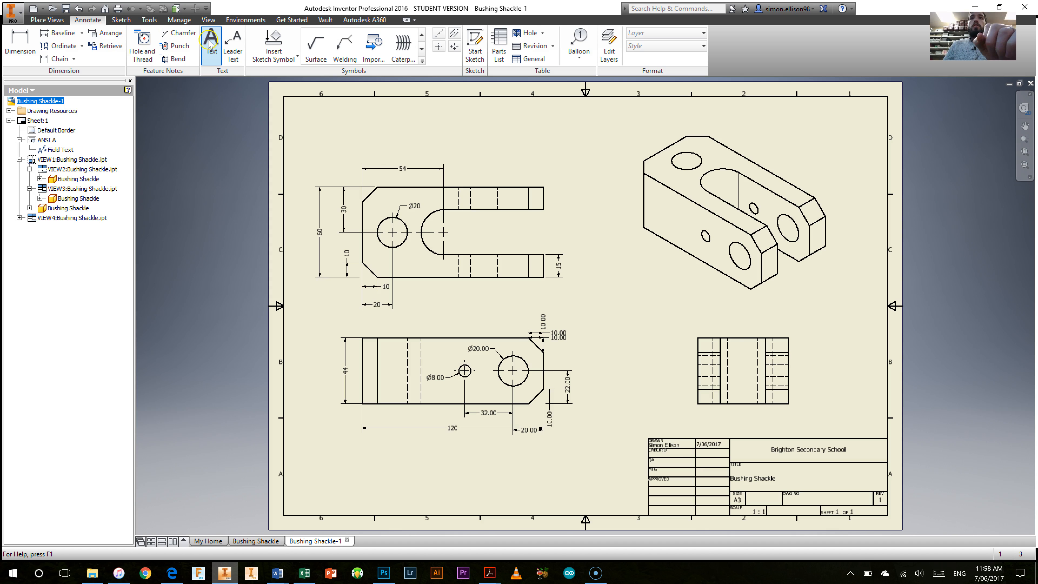
Step: Add the text label Front below the base view and the label Top below the upper view
{"action": "left_click", "coordinate": [207, 50]}
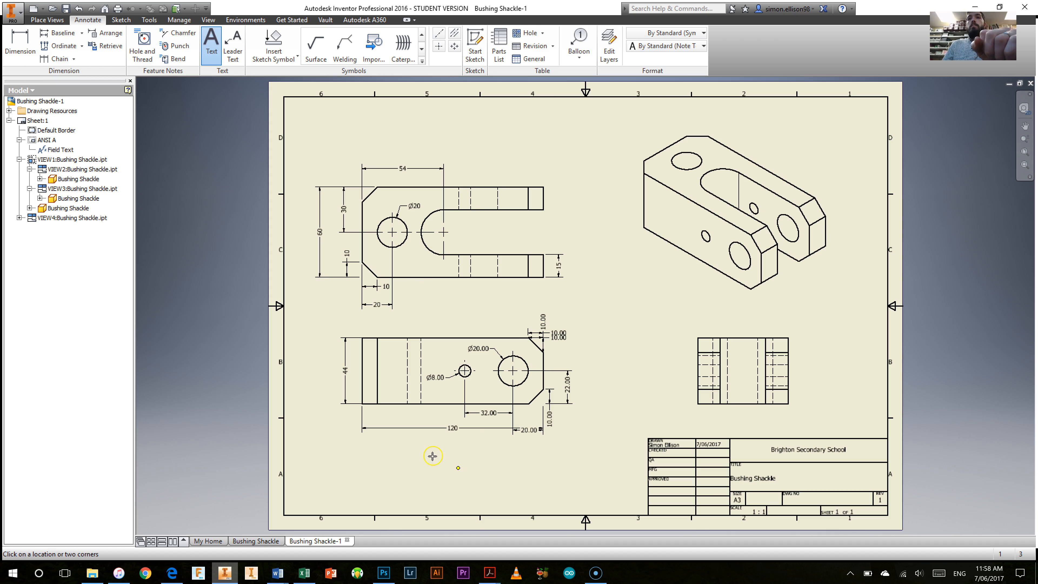
{"action": "left_click", "coordinate": [479, 457]}
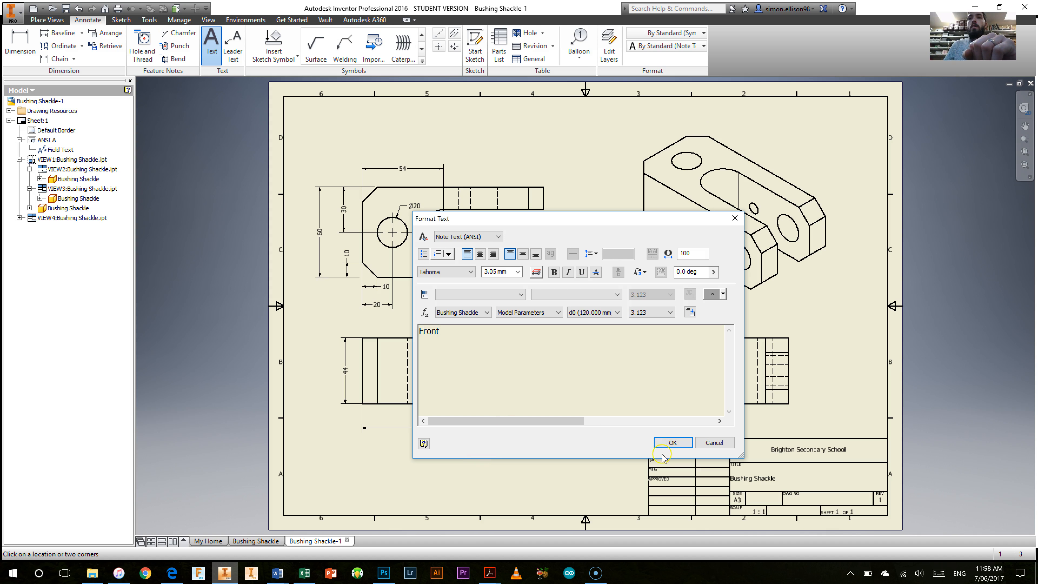
{"action": "left_click", "coordinate": [672, 443]}
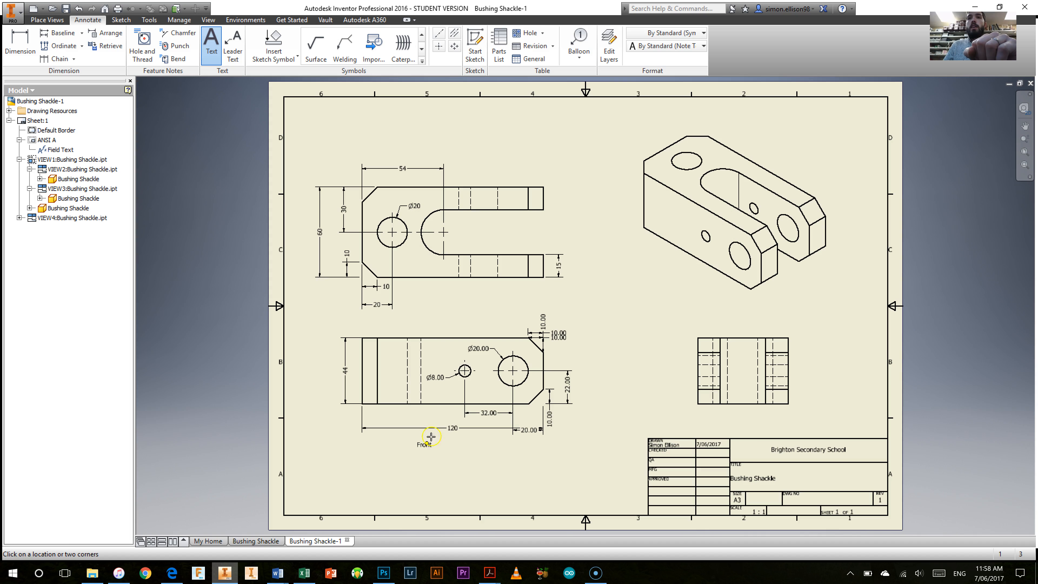
{"action": "left_click", "coordinate": [462, 312]}
{"action": "type", "text": "Top"}
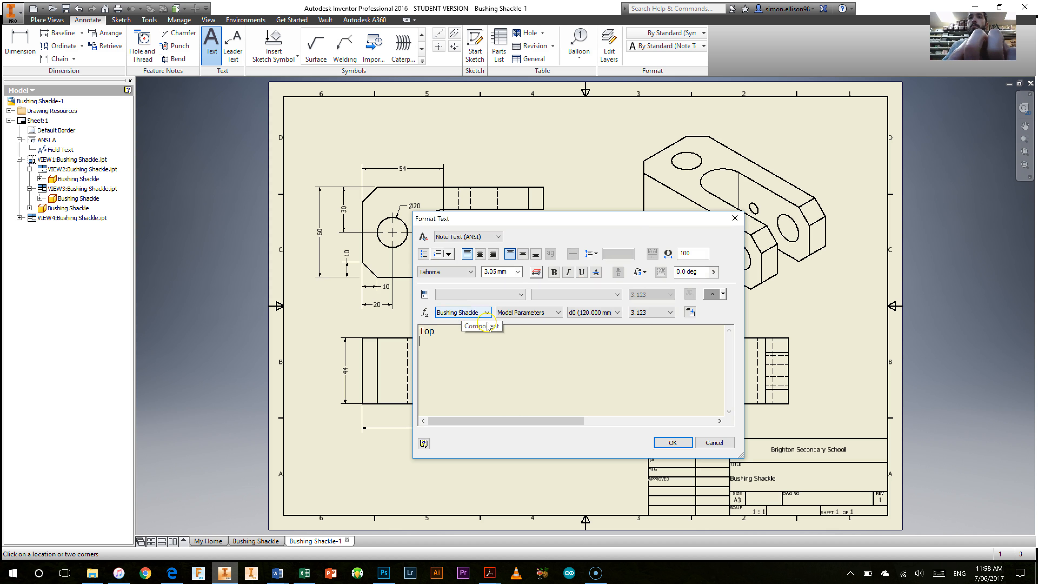
{"action": "left_click", "coordinate": [670, 443]}
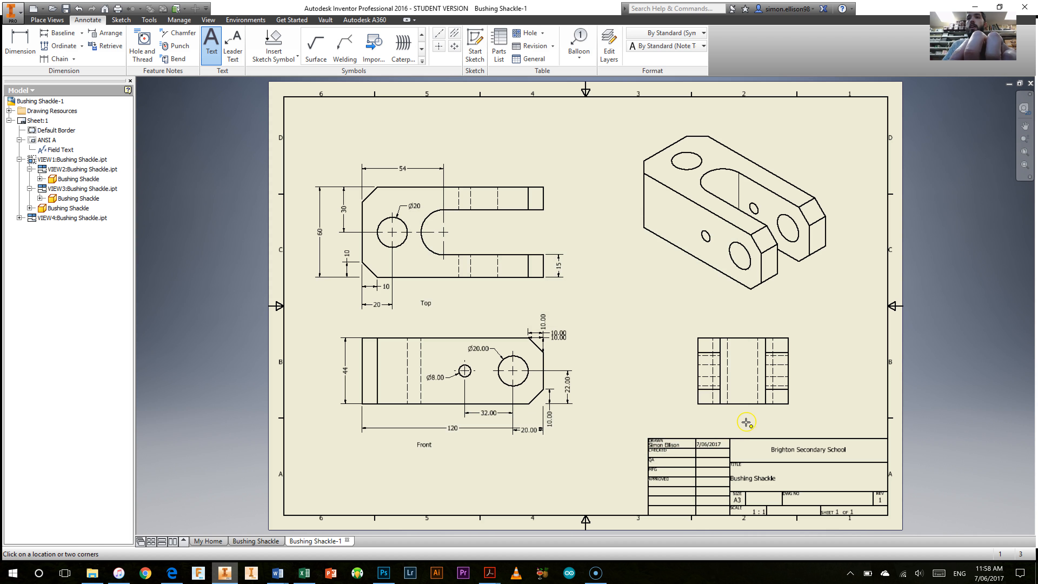
Step: Add the text label End below the side view and finish placing text
{"action": "left_click", "coordinate": [785, 436]}
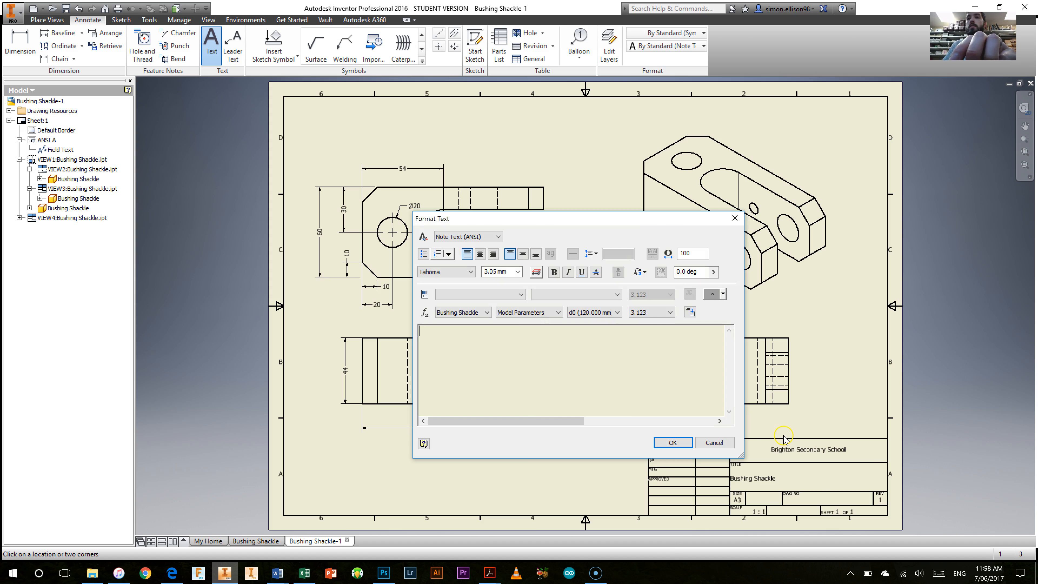
{"action": "type", "text": "End"}
{"action": "key", "text": "Return"}
{"action": "key", "text": "BackSpace"}
{"action": "left_click", "coordinate": [680, 448]}
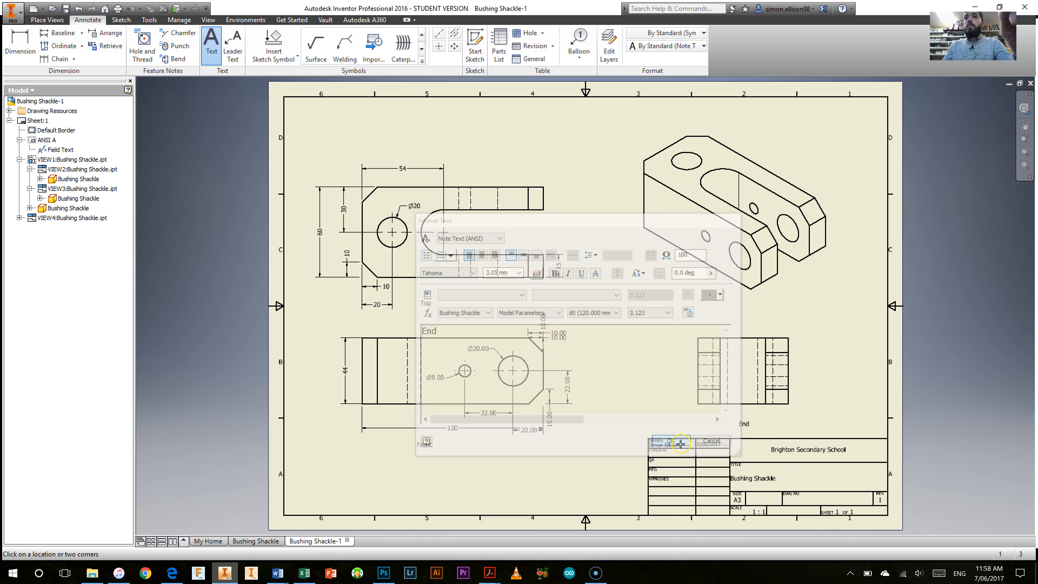
{"action": "right_click", "coordinate": [463, 459]}
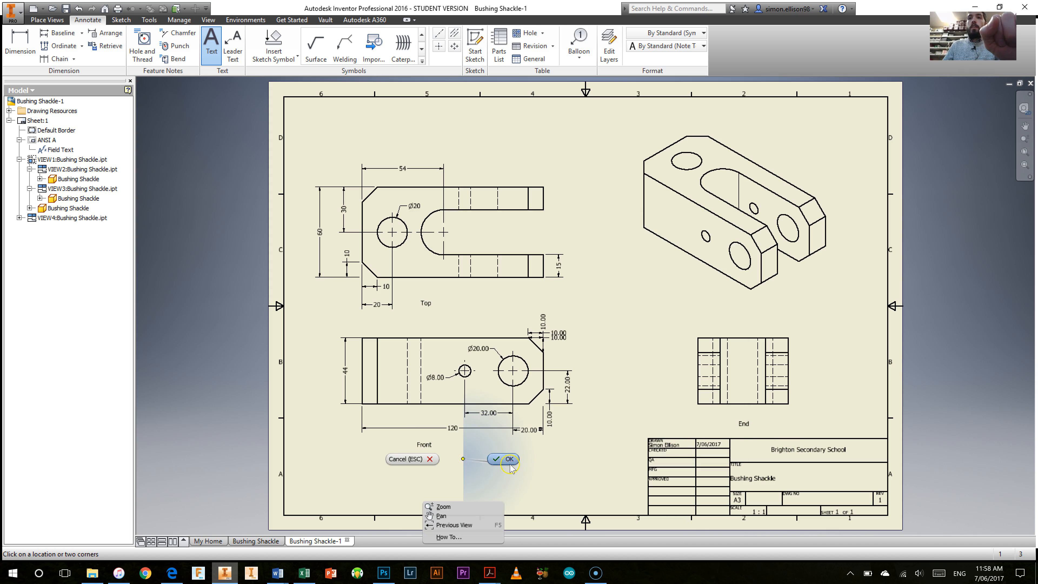
{"action": "left_click", "coordinate": [428, 496]}
Step: Reposition the Front, End and Top labels so each sits centered beneath its view
{"action": "left_click", "coordinate": [437, 446]}
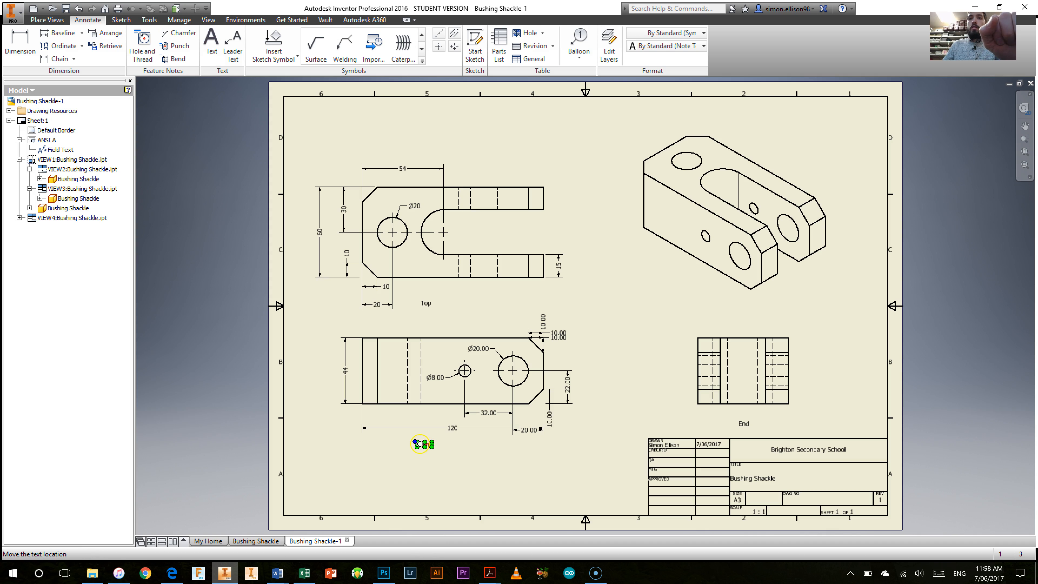
{"action": "left_click_drag", "start_coordinate": [445, 442], "coordinate": [465, 443]}
{"action": "left_click", "coordinate": [514, 473]}
{"action": "left_click", "coordinate": [743, 423]}
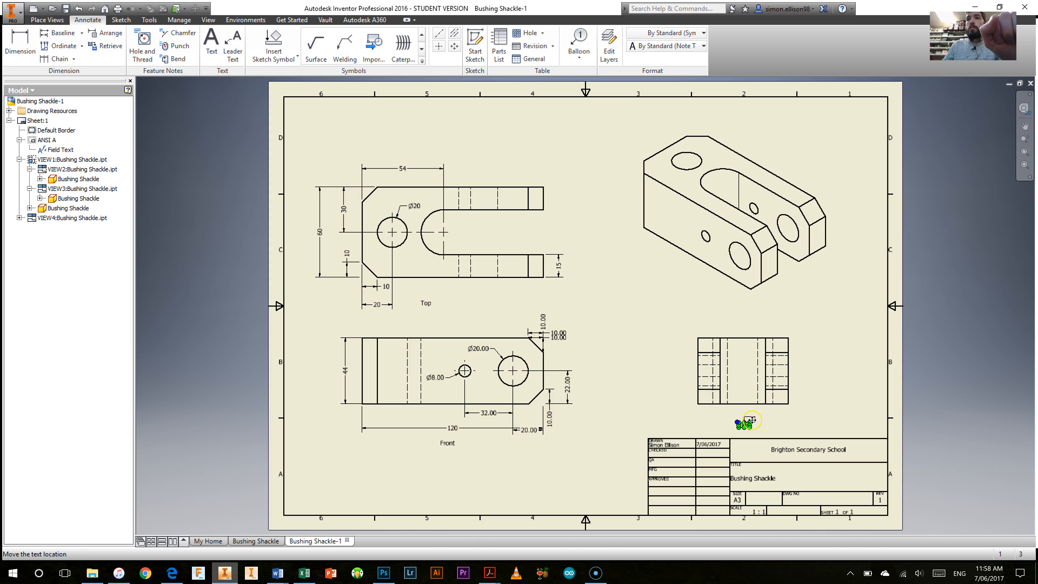
{"action": "left_click", "coordinate": [426, 303], "text": "ctrl"}
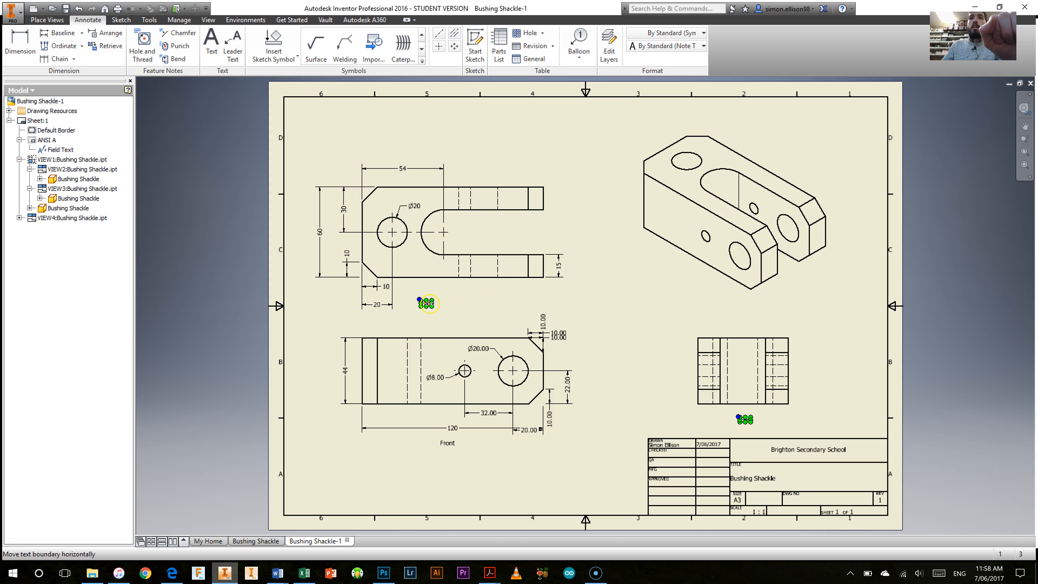
{"action": "left_click", "coordinate": [425, 304]}
{"action": "left_click_drag", "start_coordinate": [452, 299], "coordinate": [452, 299]}
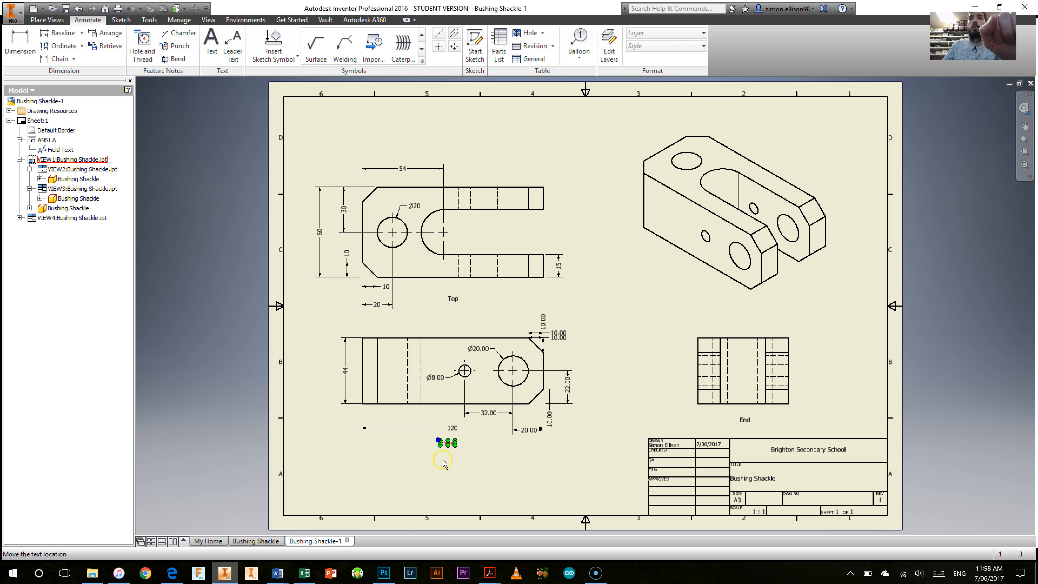
Step: Set the text height of the Front label to 6.10 mm
{"action": "left_click", "coordinate": [445, 443]}
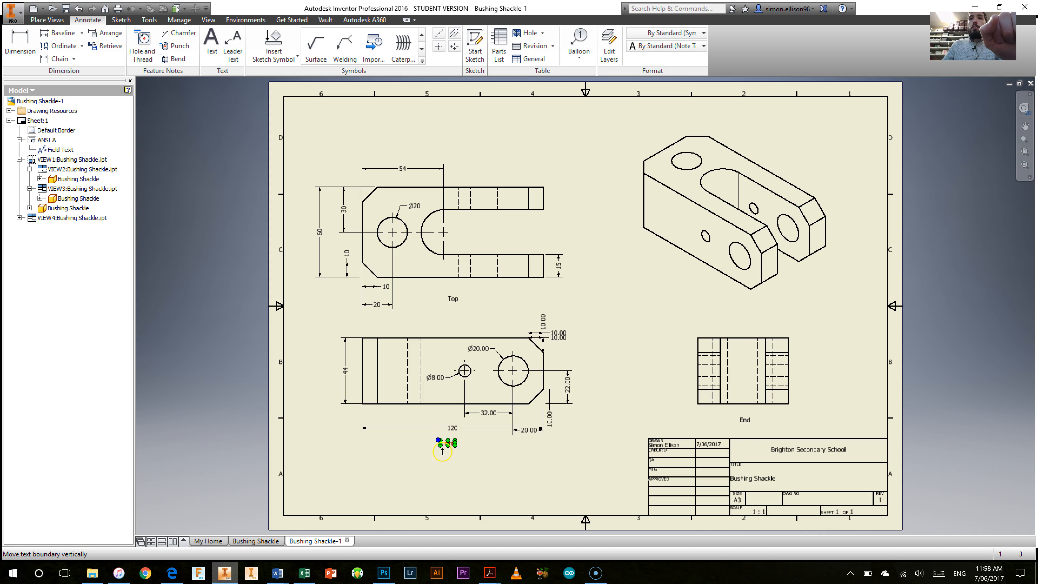
{"action": "double_click", "coordinate": [442, 450]}
{"action": "left_click_drag", "start_coordinate": [451, 332], "coordinate": [417, 332]}
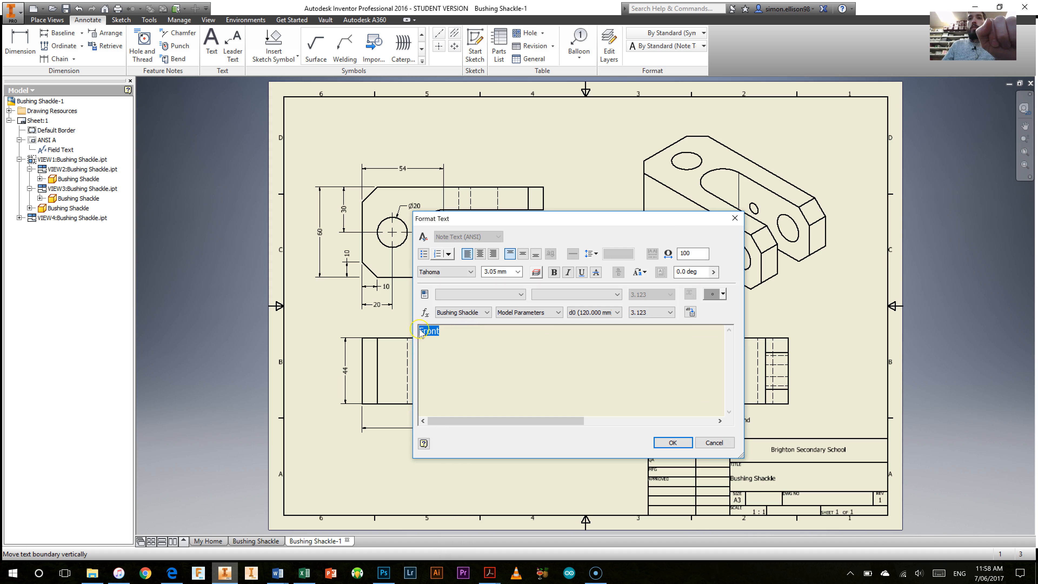
{"action": "left_click", "coordinate": [517, 272]}
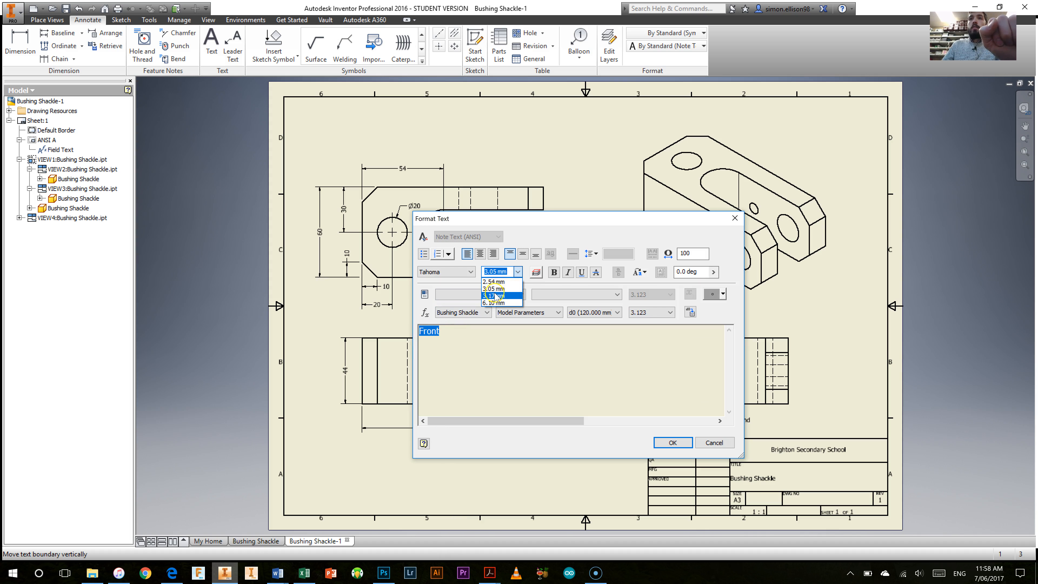
{"action": "left_click", "coordinate": [495, 303]}
{"action": "left_click", "coordinate": [673, 443]}
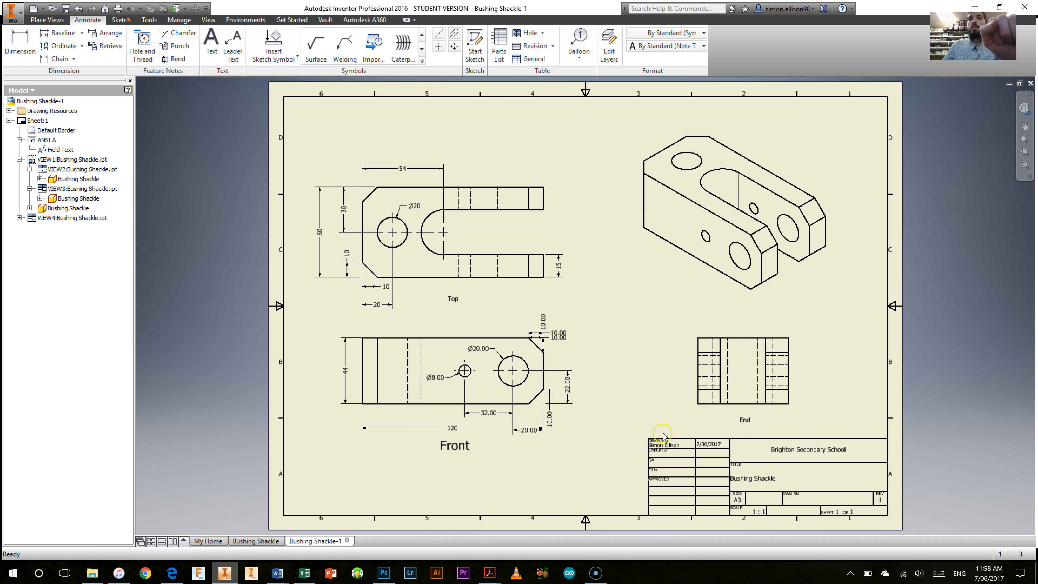
{"action": "left_click", "coordinate": [538, 490]}
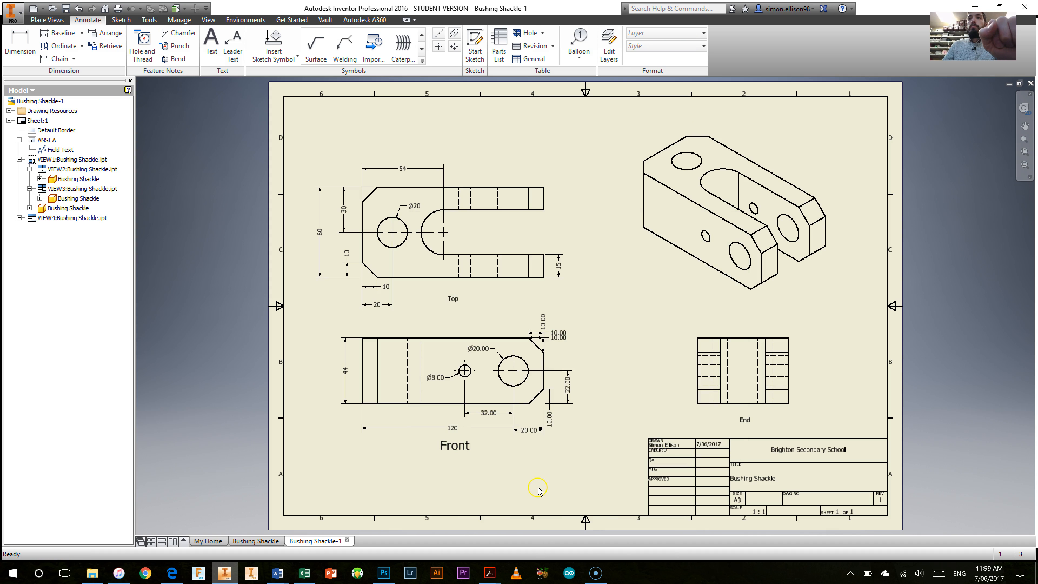